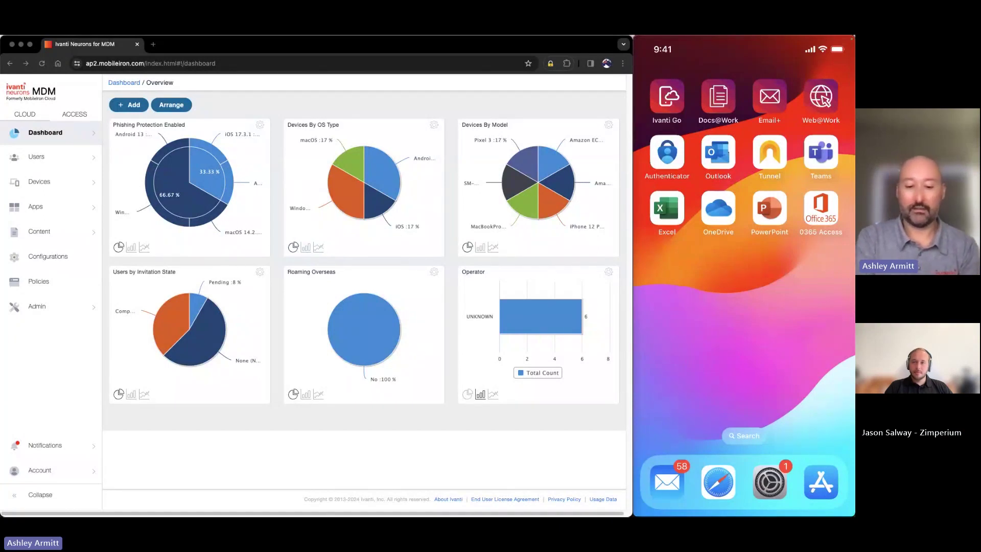
Check the device threat and network threat details in Ivanti Go on the phone.
left_click(821, 208)
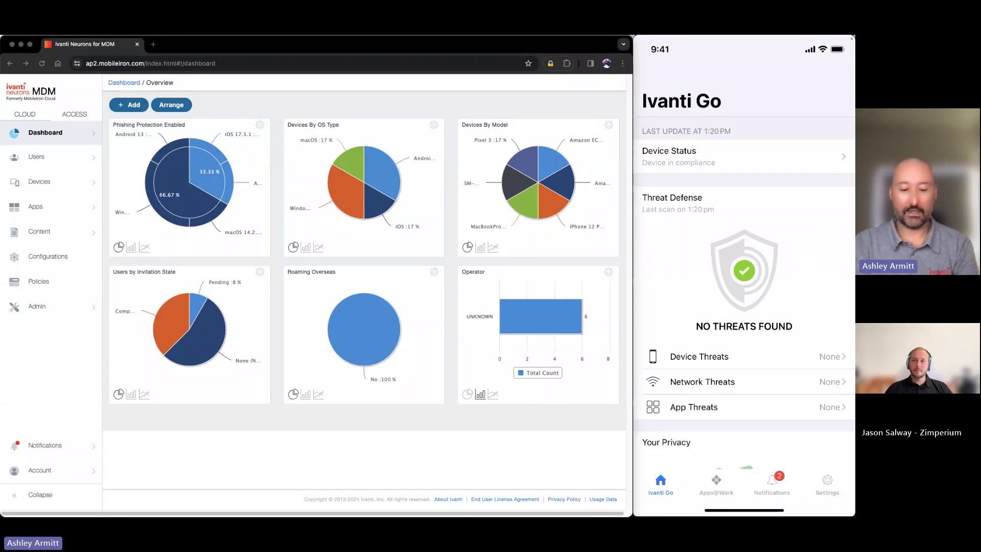
left_click(699, 356)
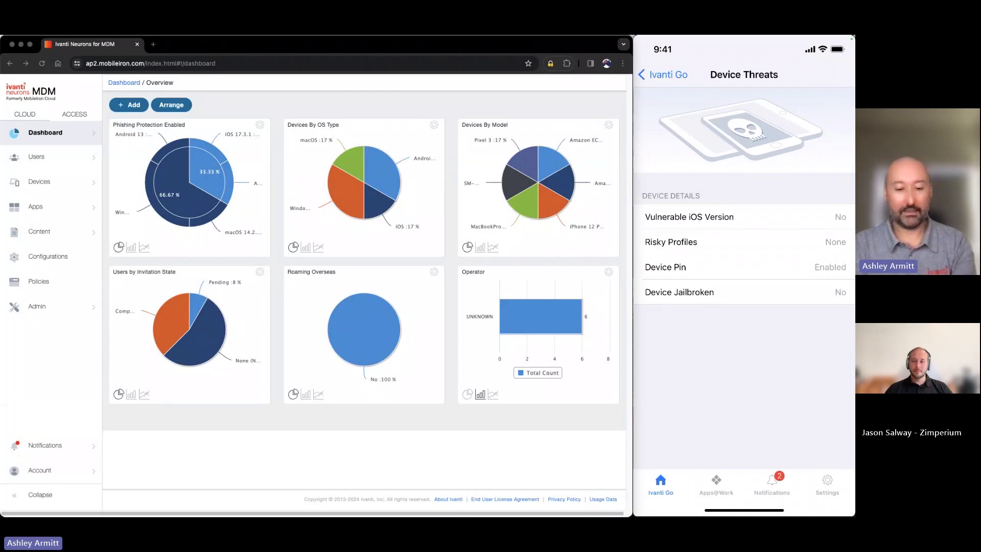
left_click(663, 75)
left_click(703, 382)
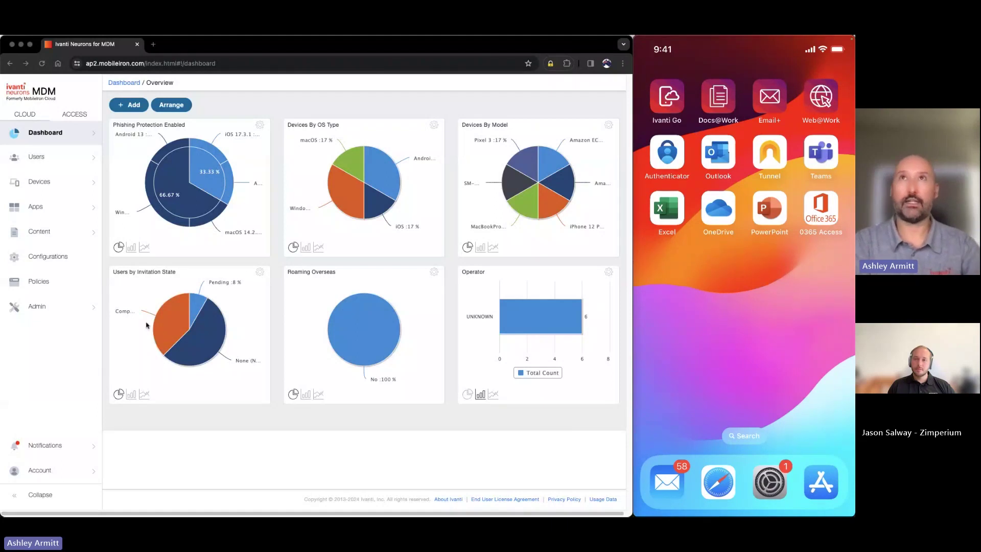
Search the MDM configurations for "mtd" and open the MTD - V5 activation configuration.
left_click(51, 256)
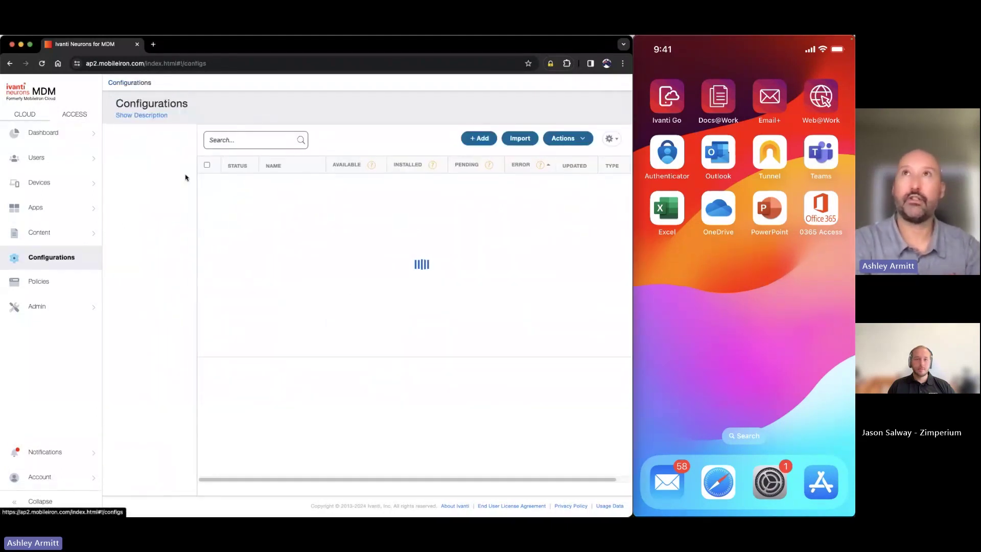
left_click(235, 139)
type("mtd")
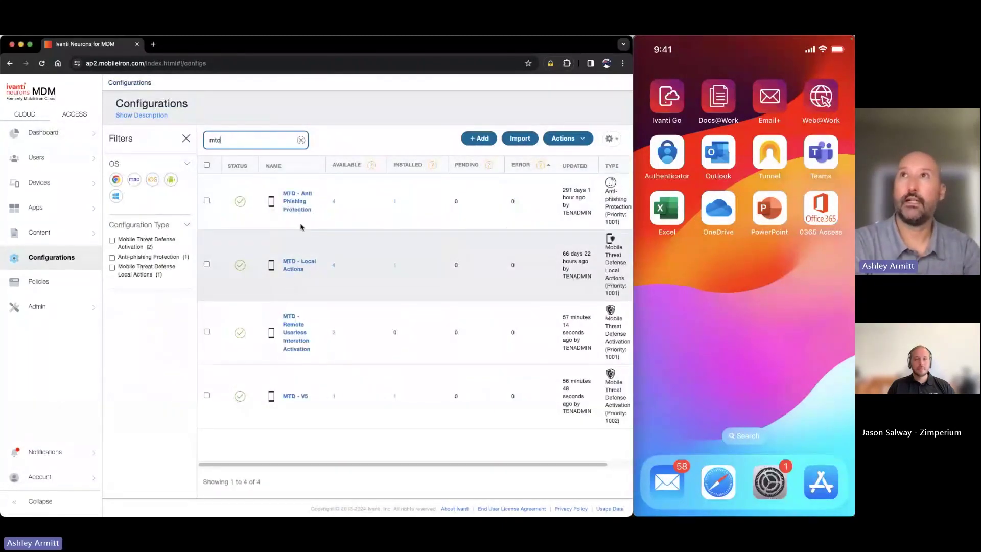
left_click(291, 397)
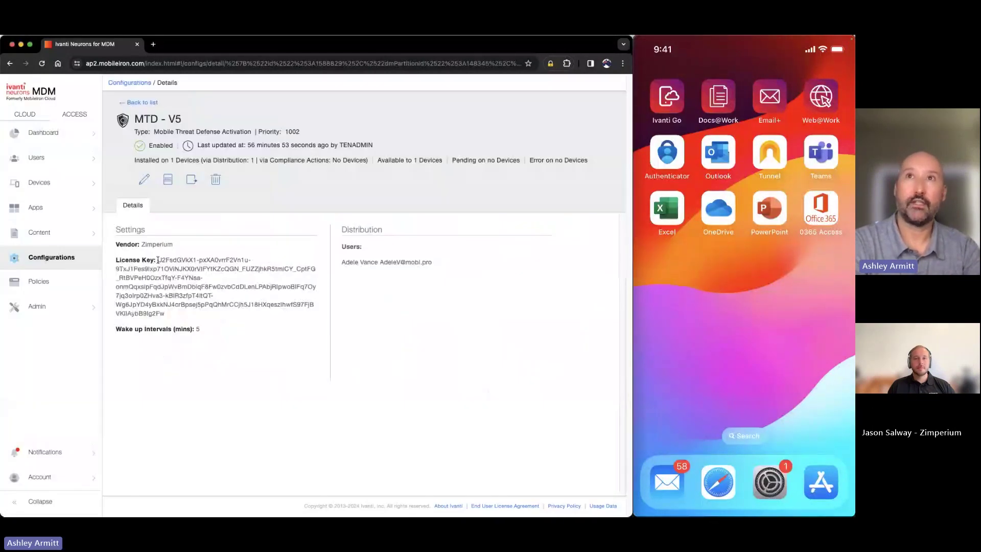
Examine the license key and user distribution of MTD - V5 and return to the configurations list.
left_click_drag(159, 259, 167, 314)
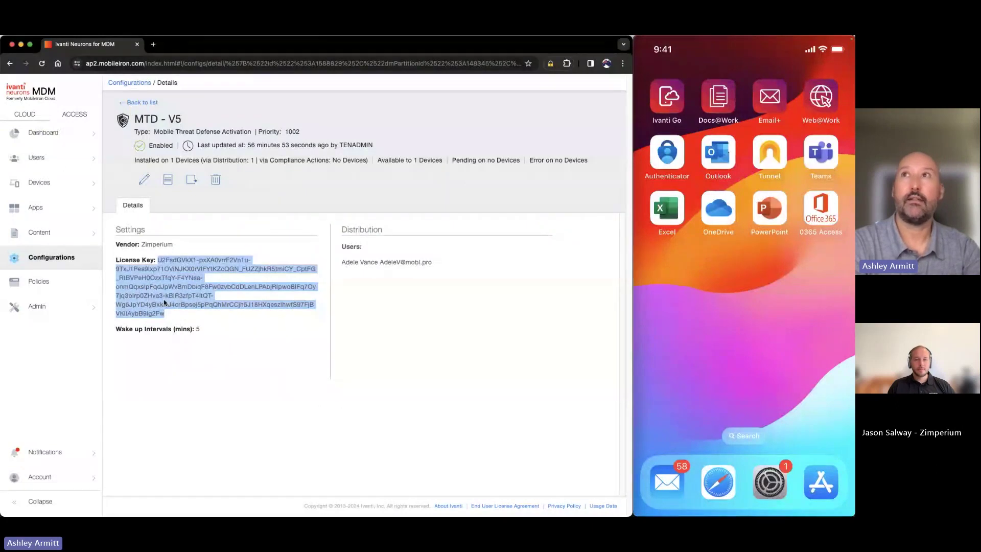
left_click_drag(342, 263, 433, 266)
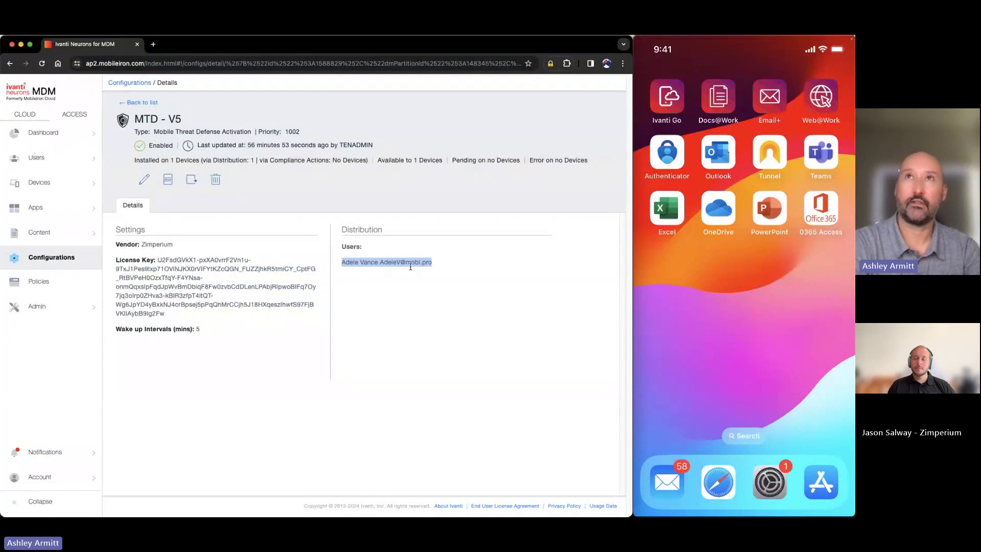
left_click(137, 102)
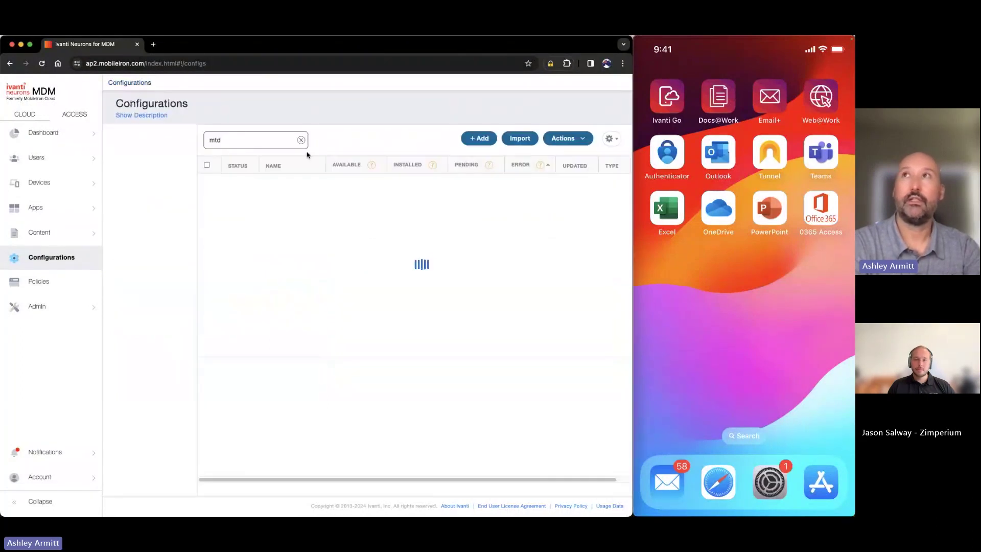
Open the MTD - Local Actions configuration from the "mtd" results for editing.
left_click(268, 140)
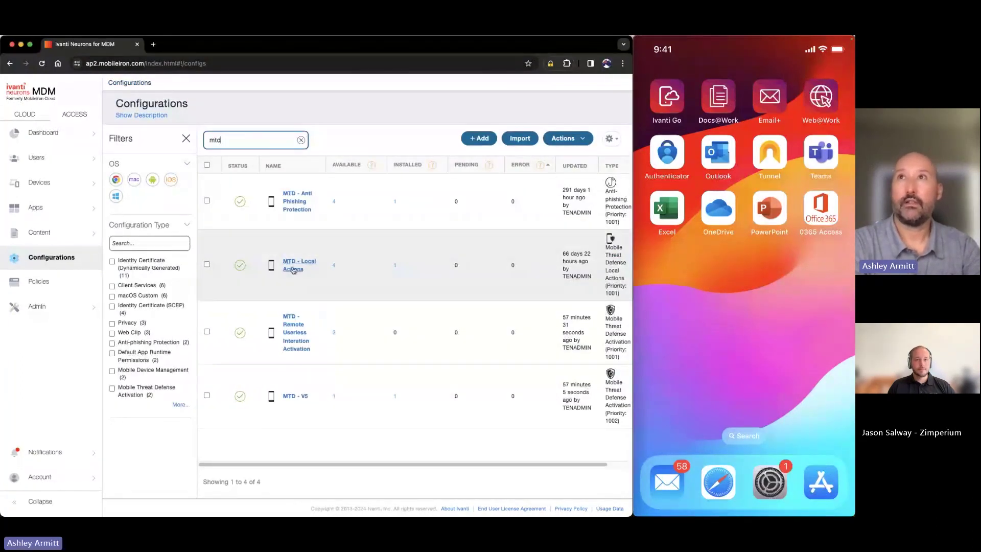
left_click(293, 268)
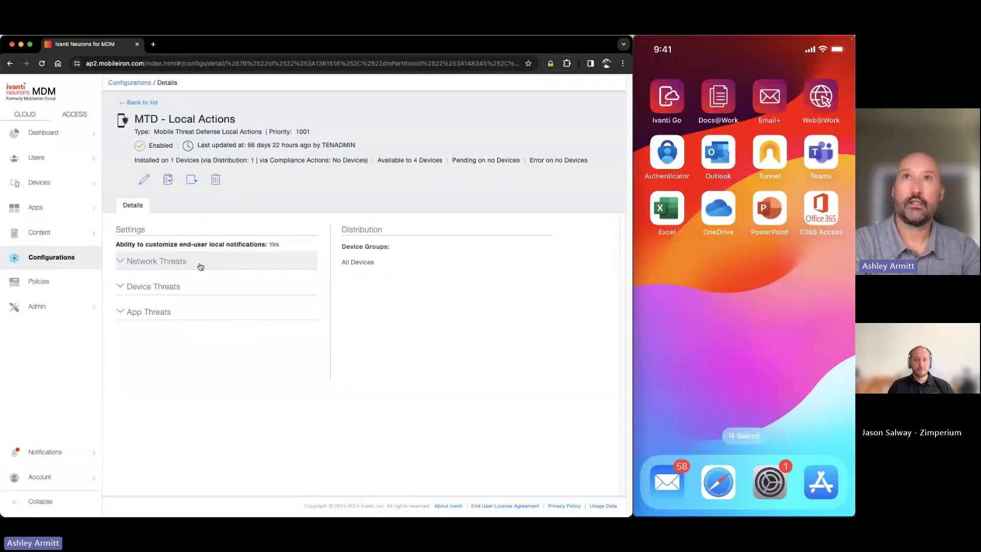
left_click(144, 179)
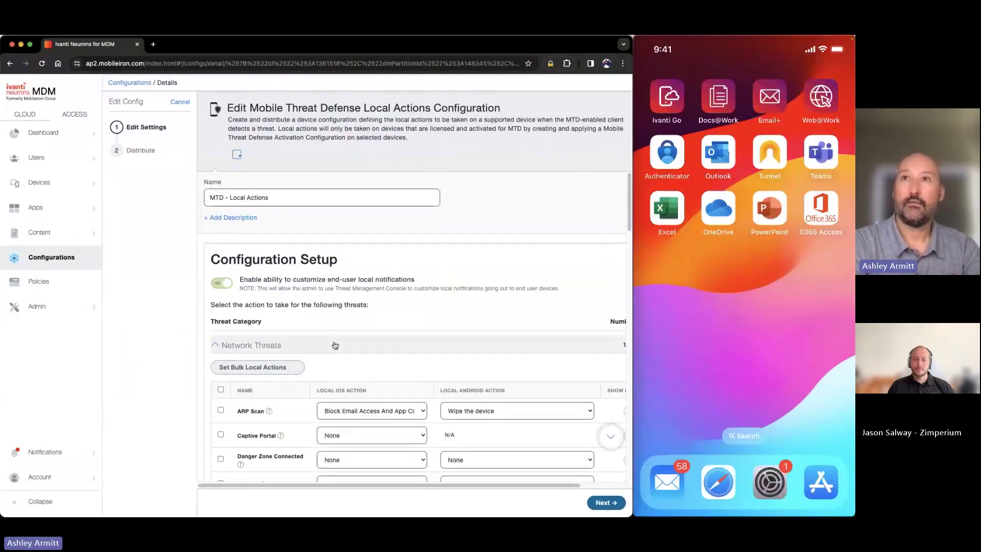
Collapse the Network Threats, Device Threats and App Threats categories in the local actions setup.
scroll(335, 345, "down", 2)
left_click(216, 305)
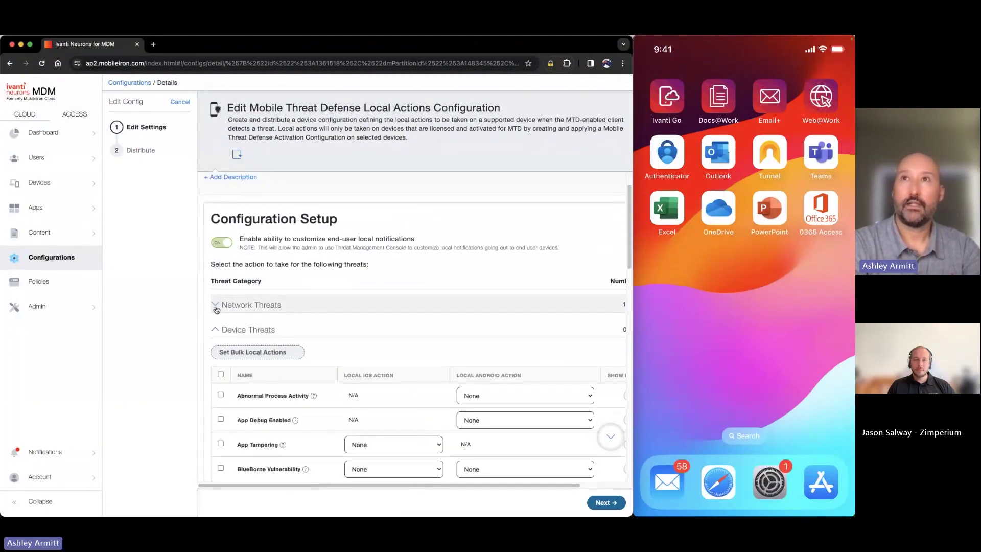
left_click(215, 330)
left_click(217, 354)
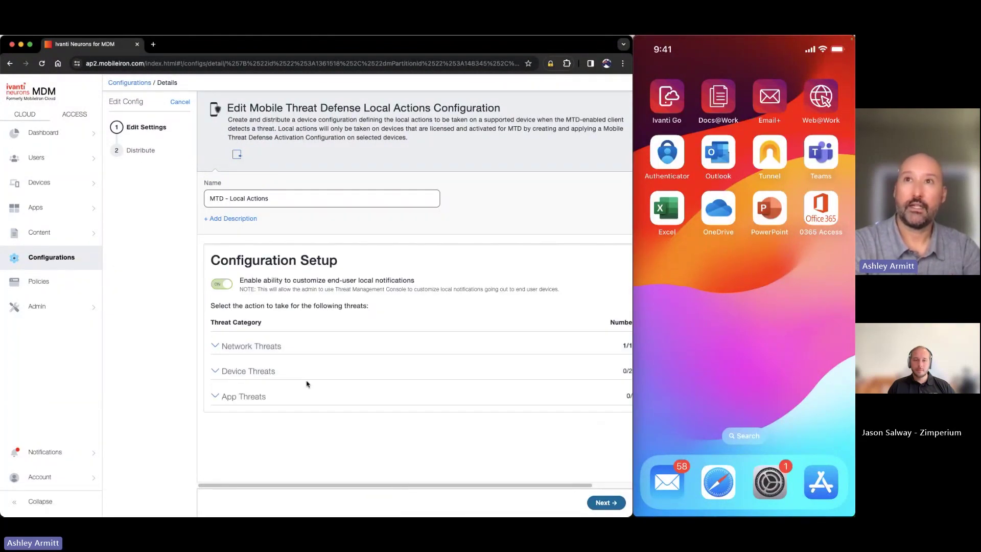
Expand App Threats and examine the iOS and Android action choices for Out of Compliance App.
left_click(216, 397)
scroll(361, 419, "down", 3)
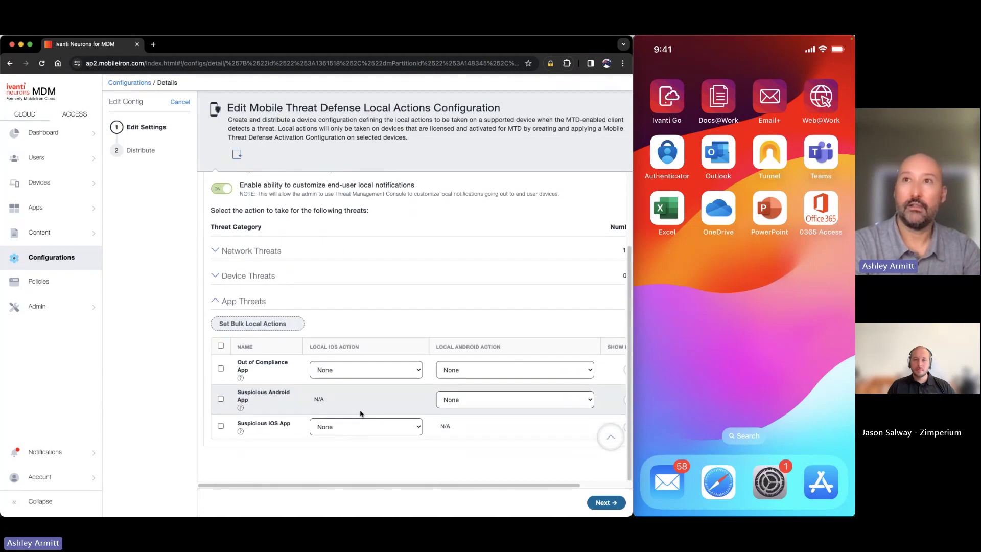
left_click(350, 377)
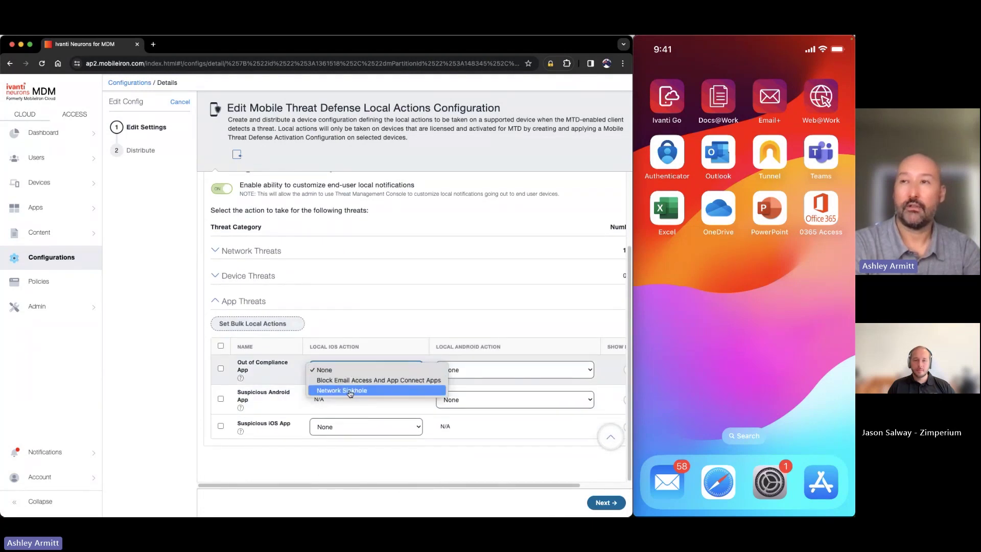
left_click(385, 348)
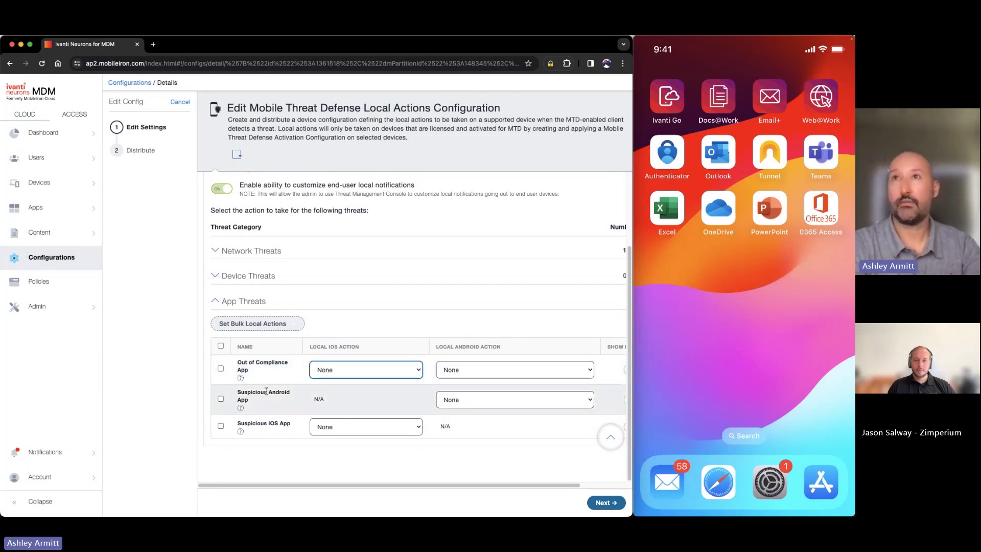
left_click(495, 375)
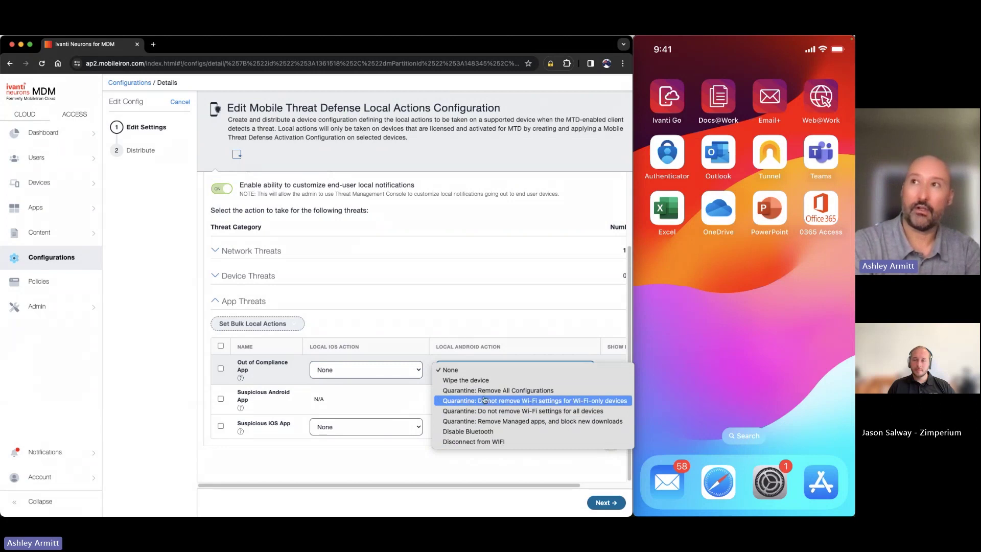
left_click(490, 351)
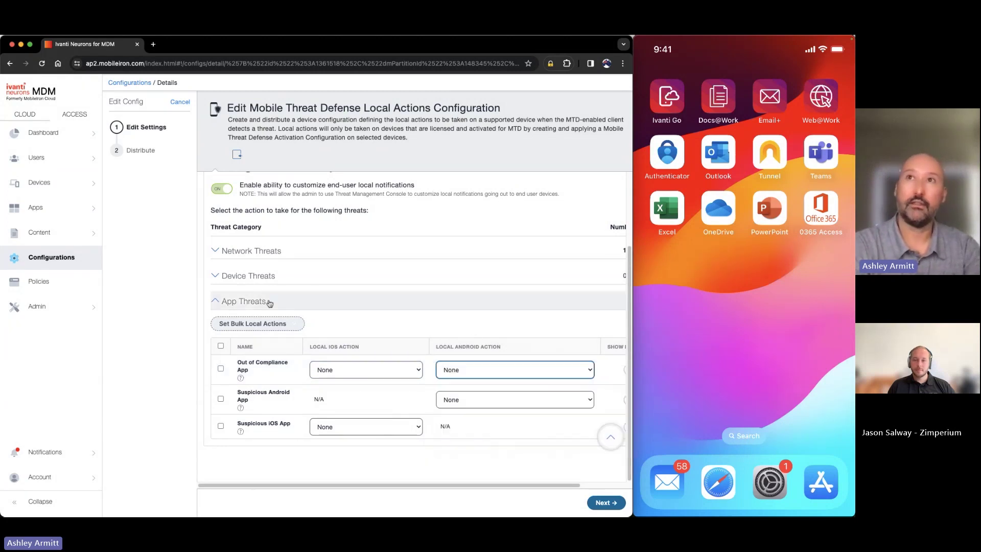
Expand Device Threats and look through its threat types and their local actions.
left_click(217, 279)
scroll(298, 286, "down", 3)
scroll(298, 287, "down", 5)
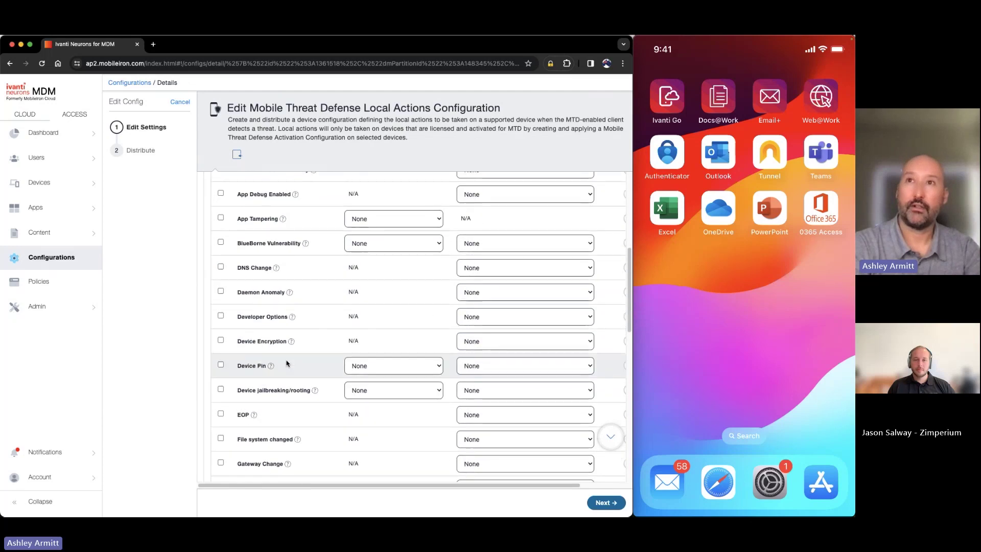
scroll(285, 391, "down", 4)
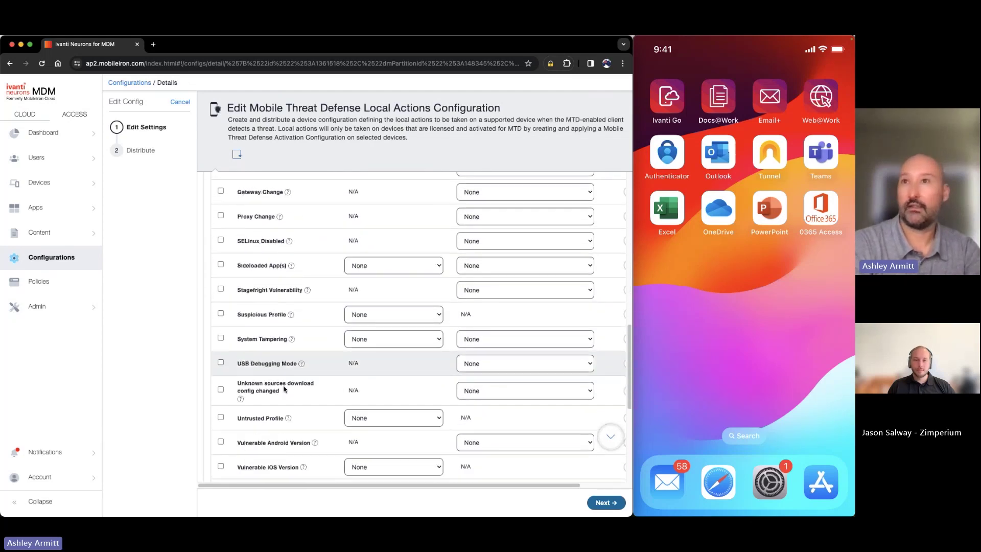
scroll(284, 352, "down", 5)
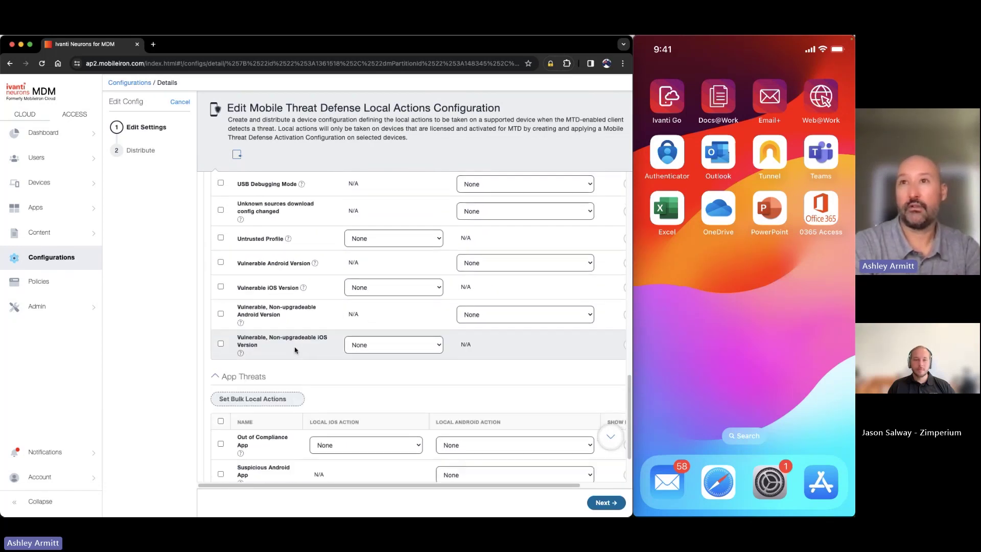
scroll(286, 363, "up", 12)
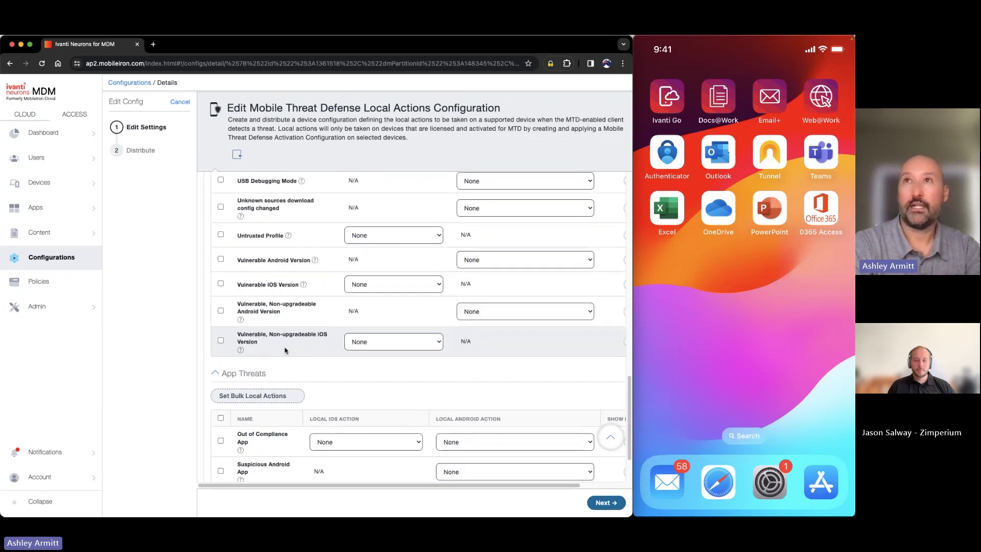
Expand Network Threats to review its threat types and actions, and cancel editing the configuration.
scroll(279, 348, "up", 1)
left_click(215, 321)
scroll(249, 327, "down", 5)
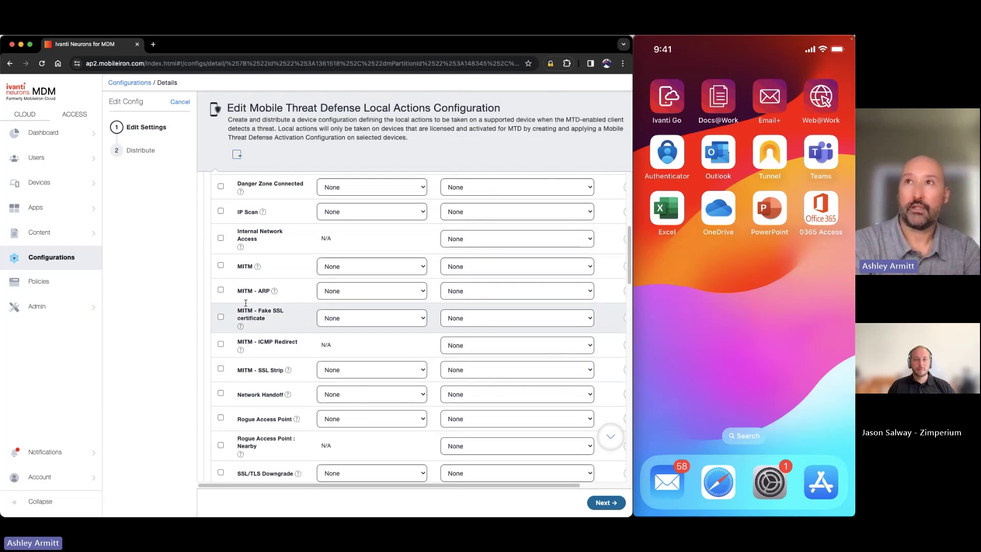
scroll(258, 286, "up", 2)
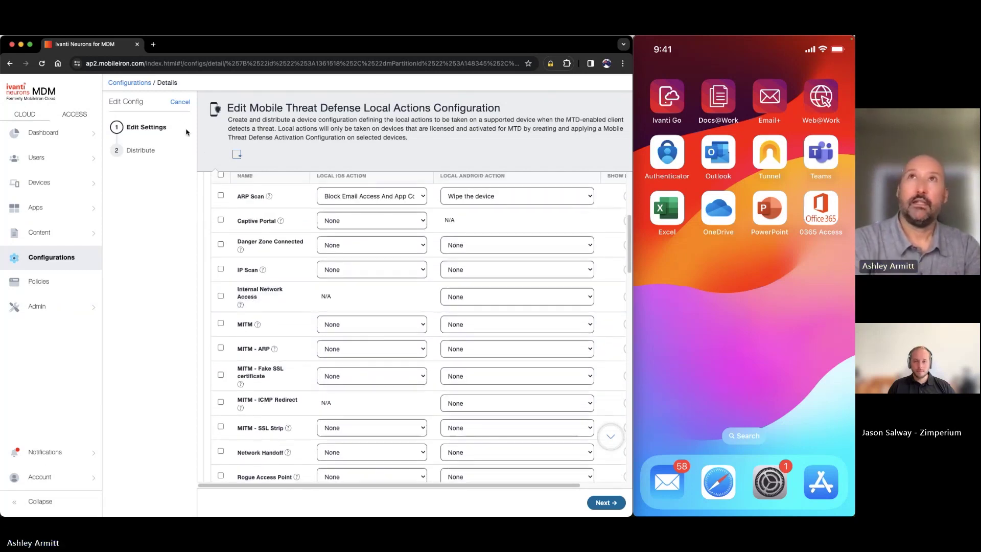
left_click(176, 104)
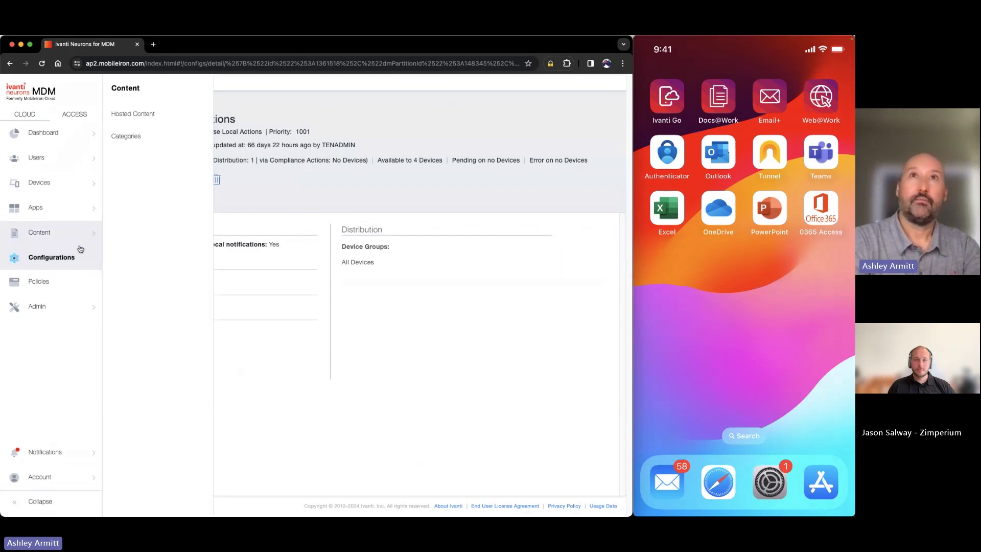
Open the MTD - Anti Phishing Protection configuration for editing, review its iOS and Android settings, and leave it without saving.
left_click(44, 259)
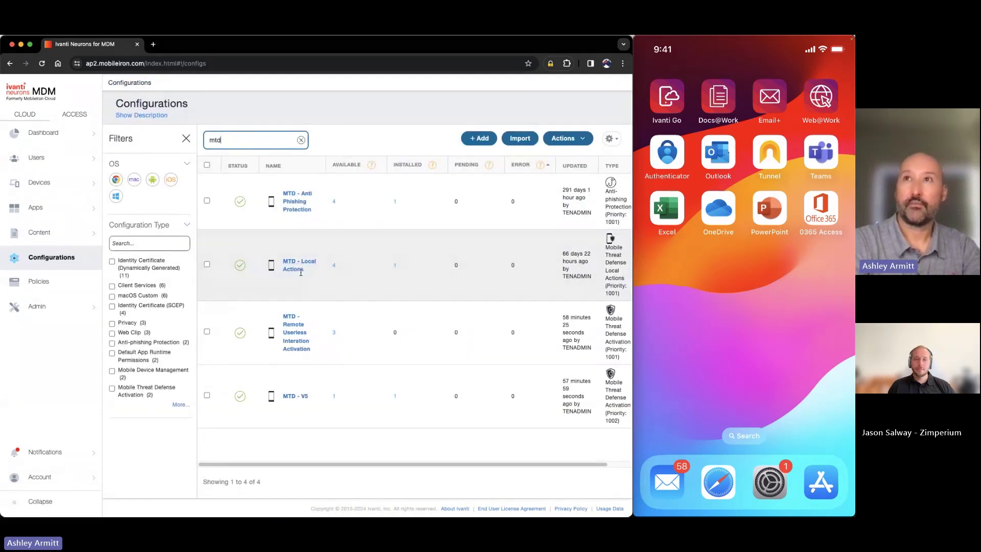
left_click(295, 207)
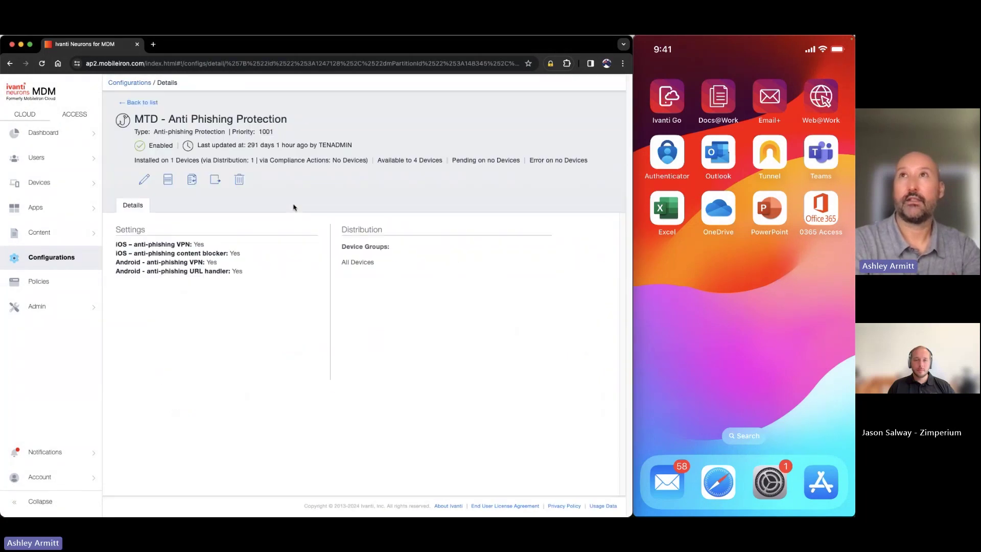
left_click(144, 180)
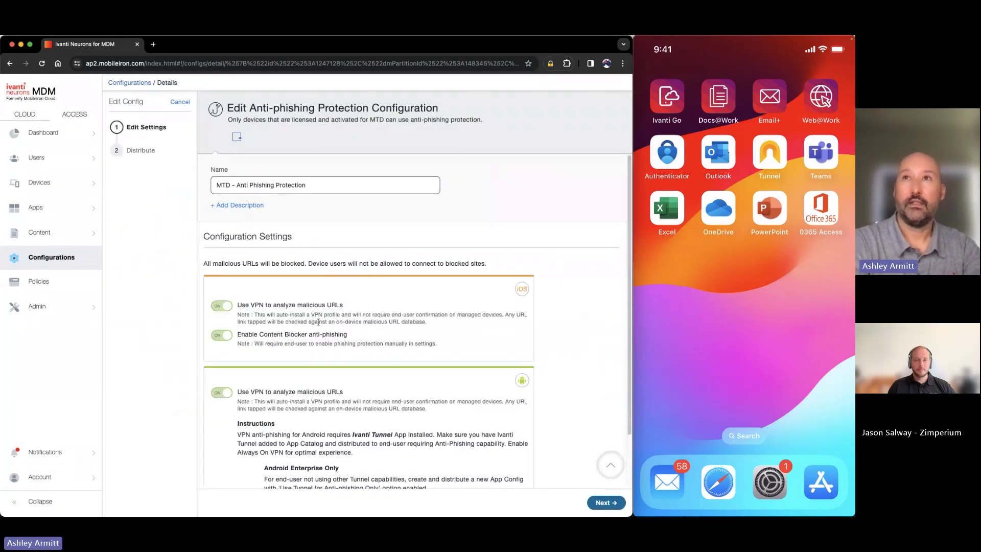
scroll(267, 318, "down", 3)
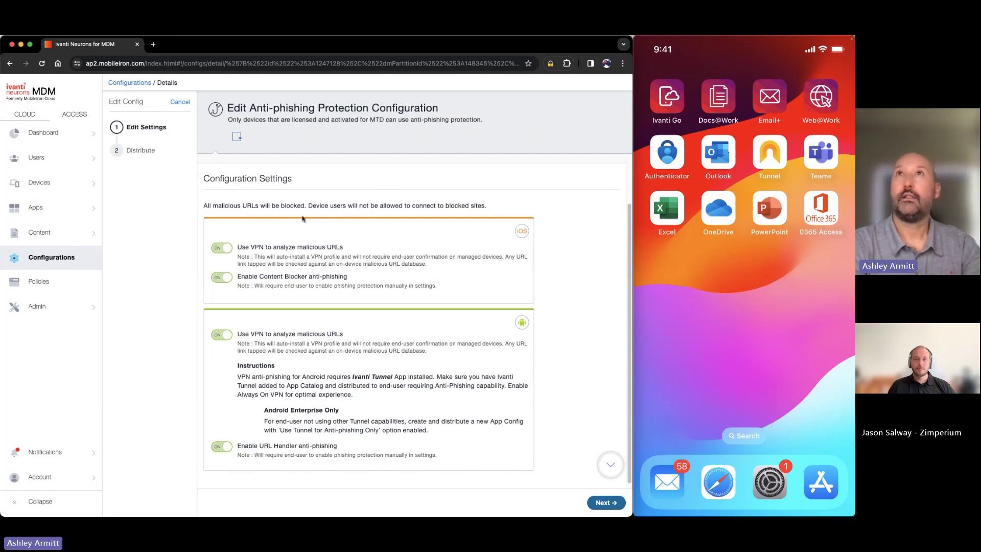
left_click(43, 258)
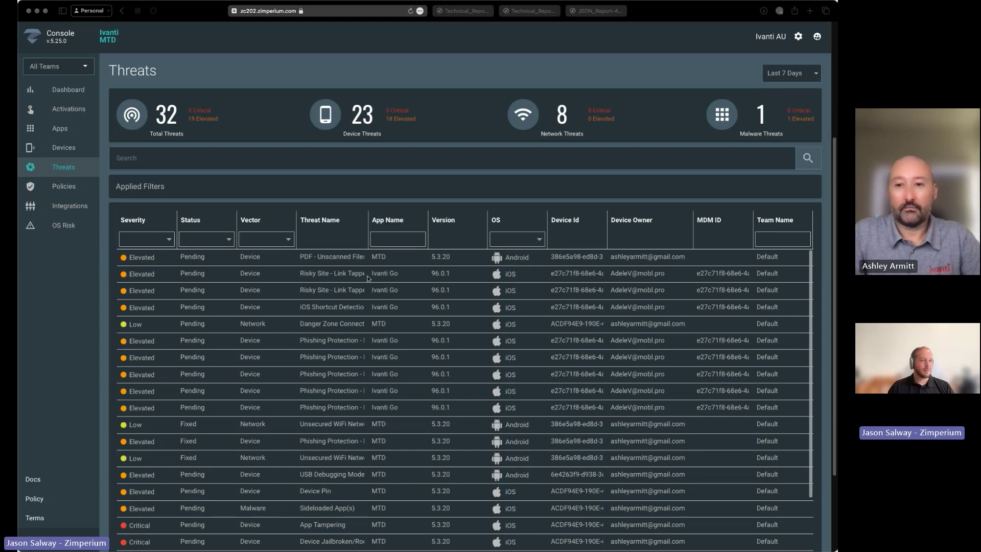
In the Zimperium console, open a Risky Site - Link Tapped threat from Ivanti Go and examine its general and location details.
left_click(327, 276)
left_click(325, 275)
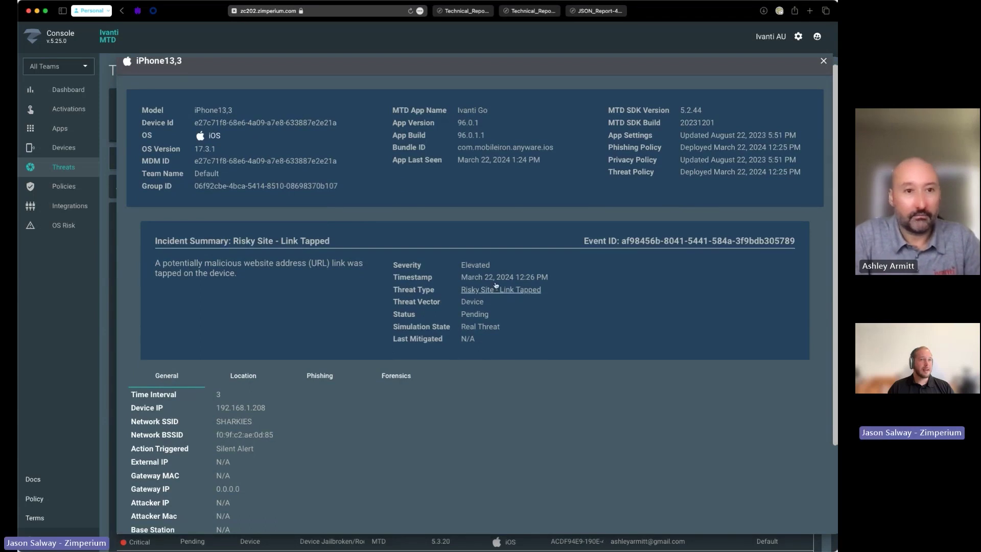
scroll(493, 281, "down", 1)
scroll(493, 281, "down", 4)
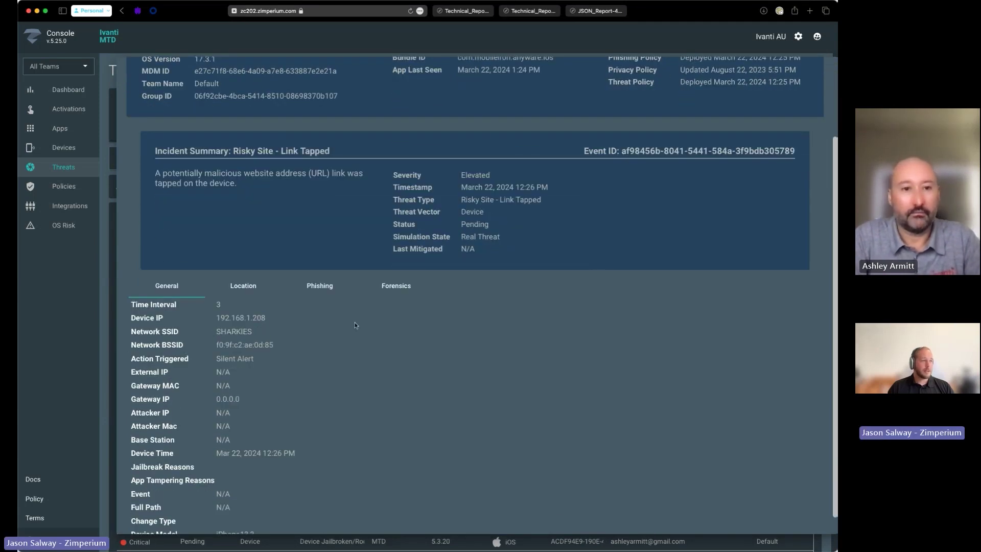
scroll(355, 325, "down", 1)
scroll(343, 317, "down", 1)
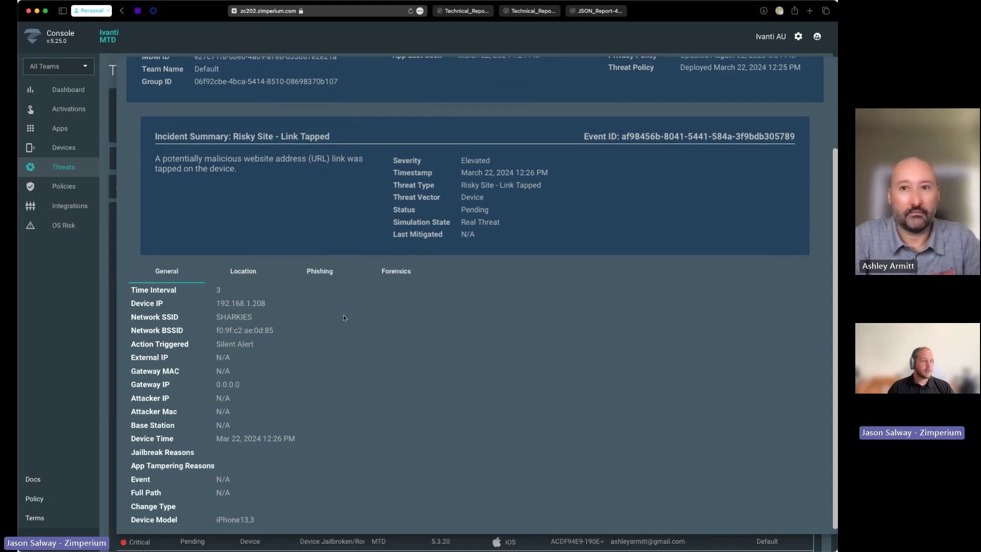
left_click(258, 272)
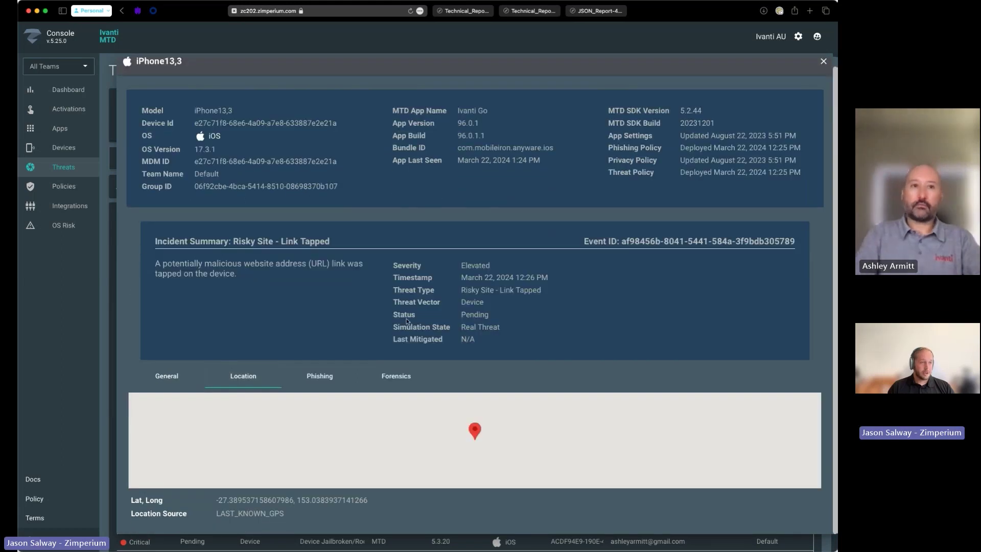
Zoom in on the threat's location map, review its phishing and forensics details, and close the incident.
scroll(476, 434, "up", 1)
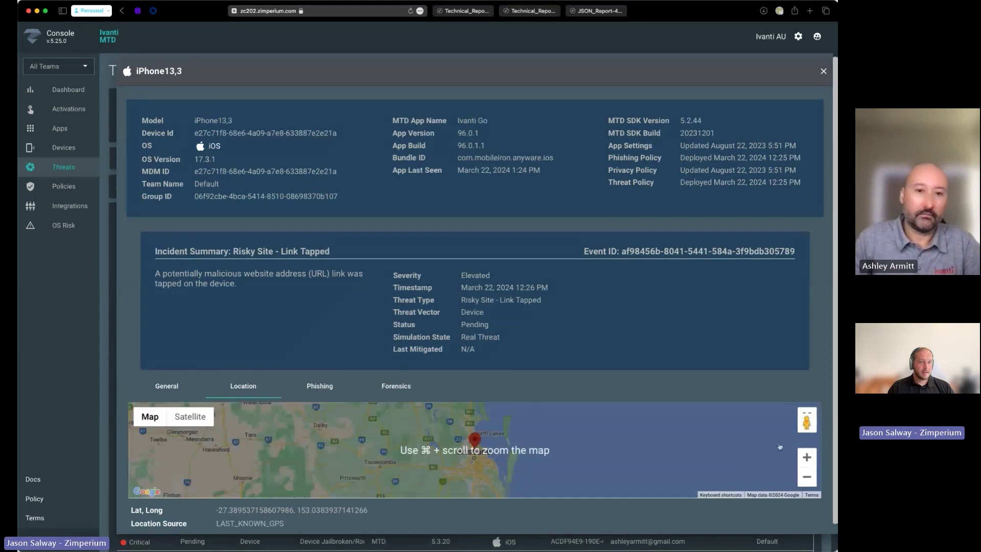
left_click(811, 458)
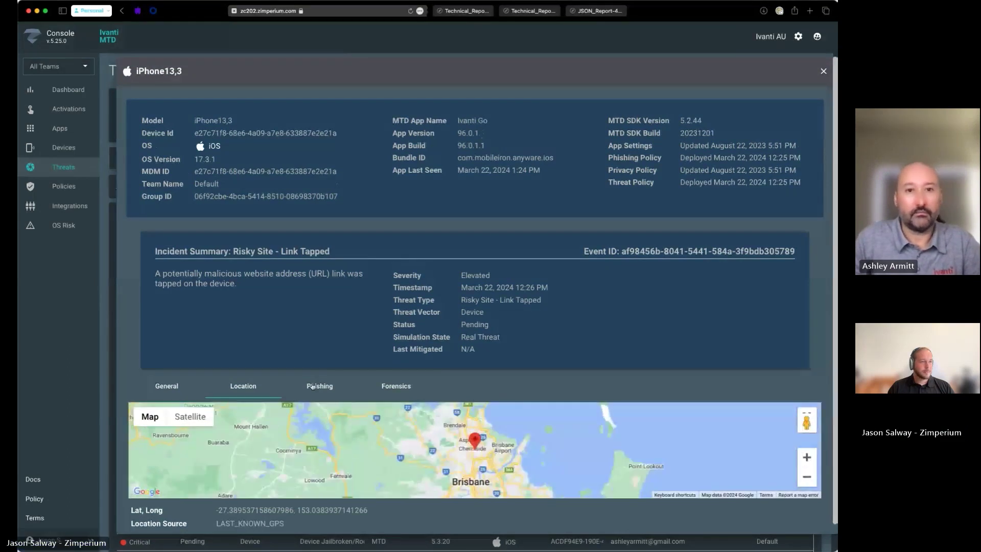
left_click(320, 386)
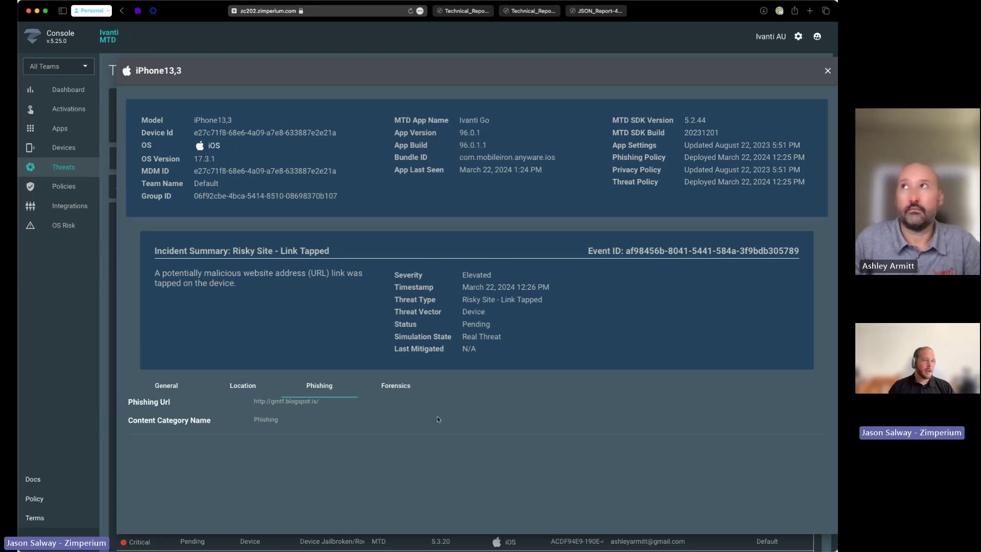
left_click(400, 390)
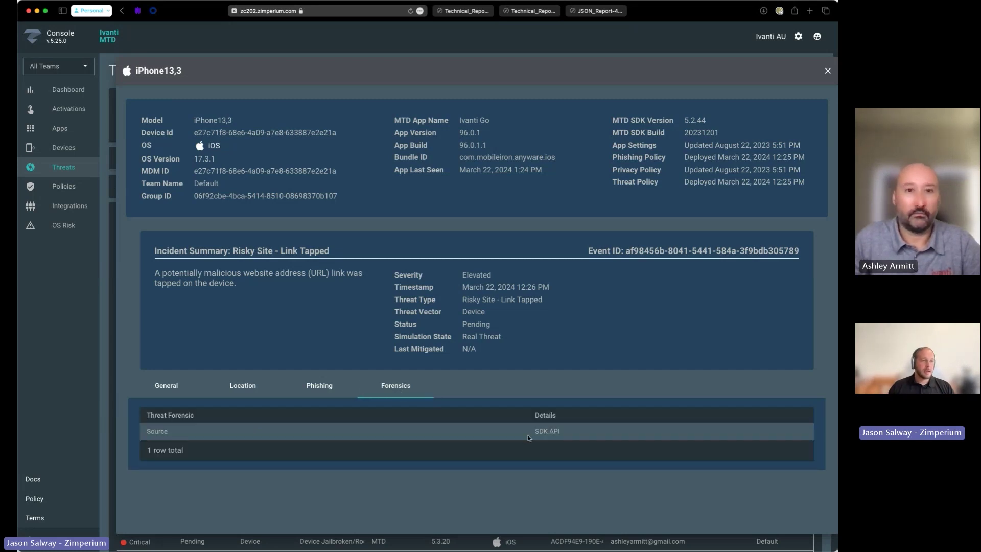
left_click(828, 71)
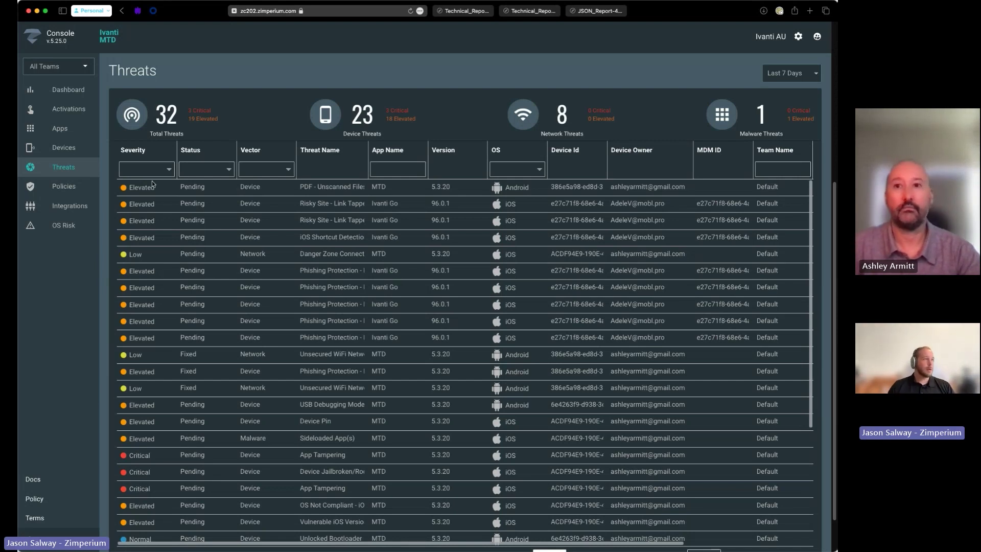
View the Apps risk dashboard and browse the Apps Inventory across to its last columns.
left_click(74, 132)
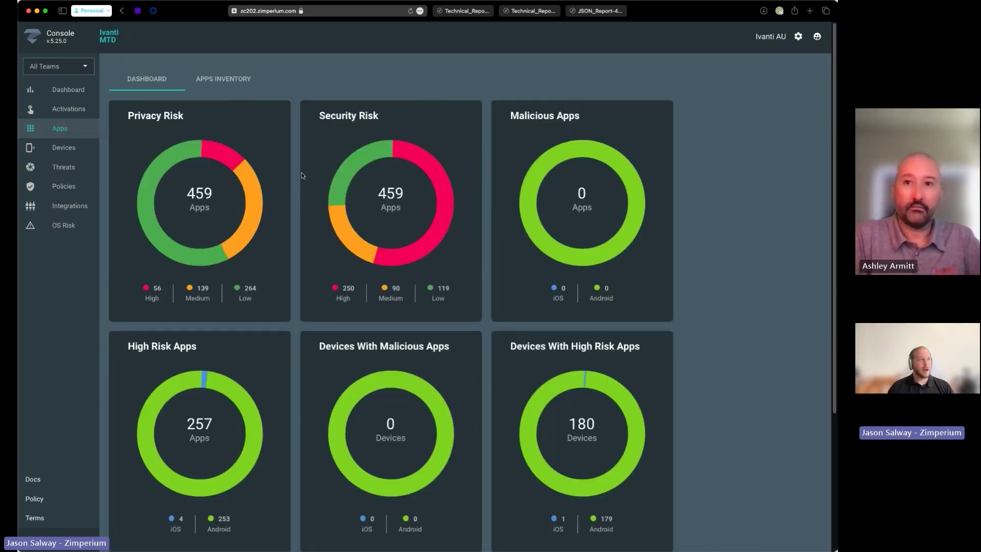
left_click(250, 82)
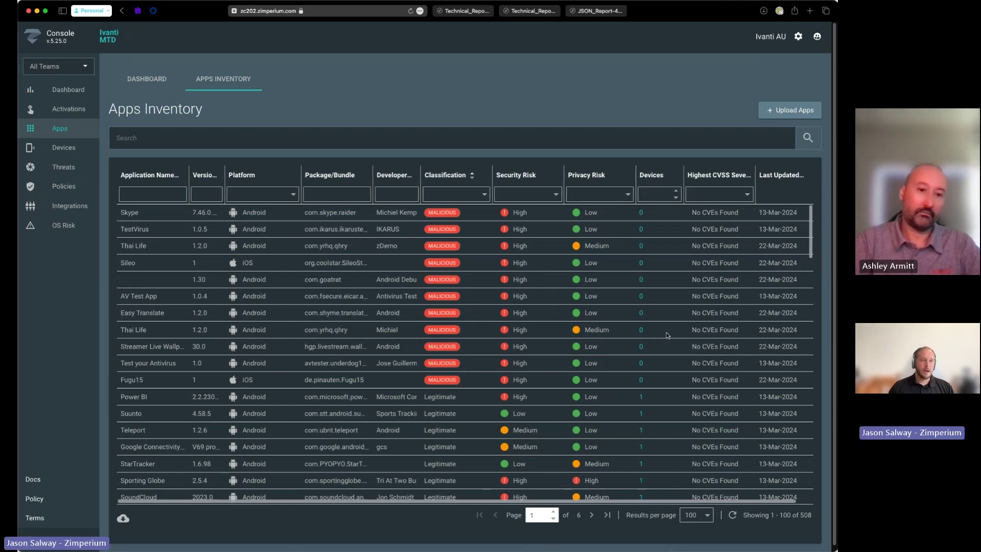
scroll(743, 337, "right", 2)
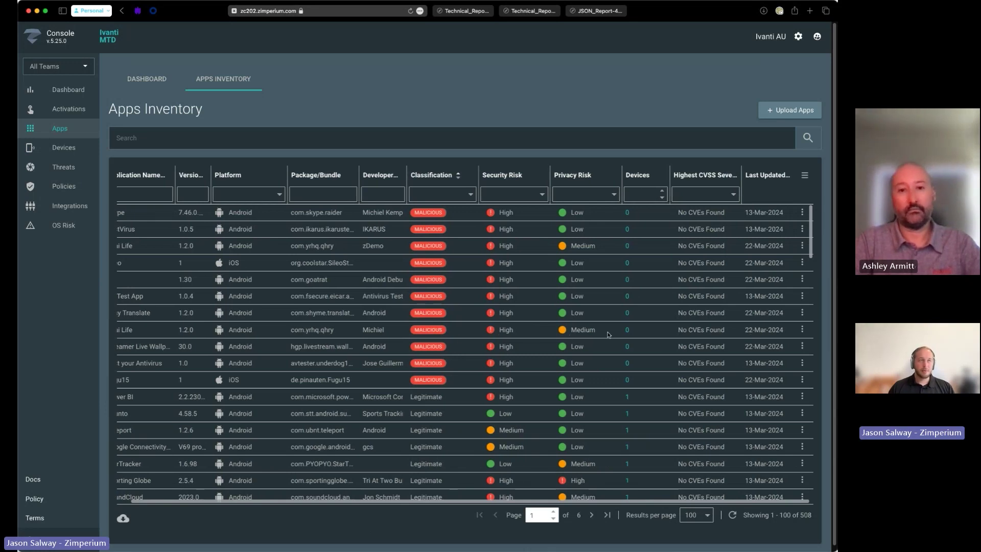
Open the Thai Life technical PDF report, skim down to App Permissions Summary, and return to the Apps Inventory.
left_click(511, 11)
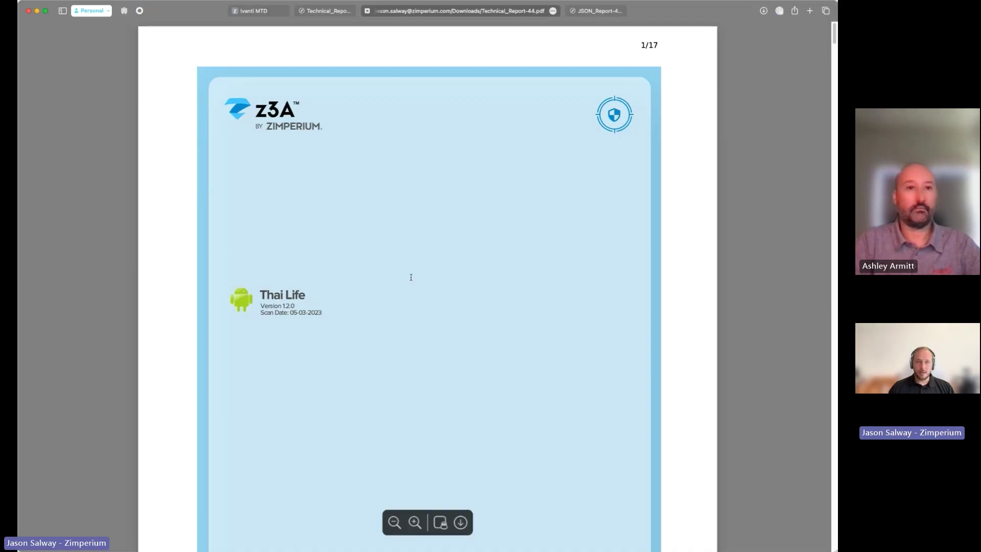
scroll(410, 277, "down", 15)
scroll(409, 279, "down", 2)
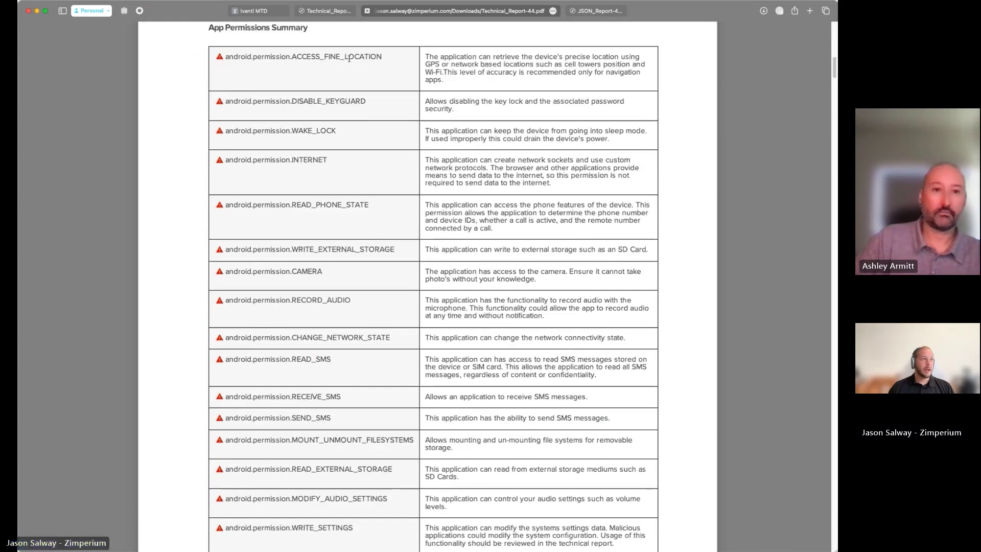
key("super+1")
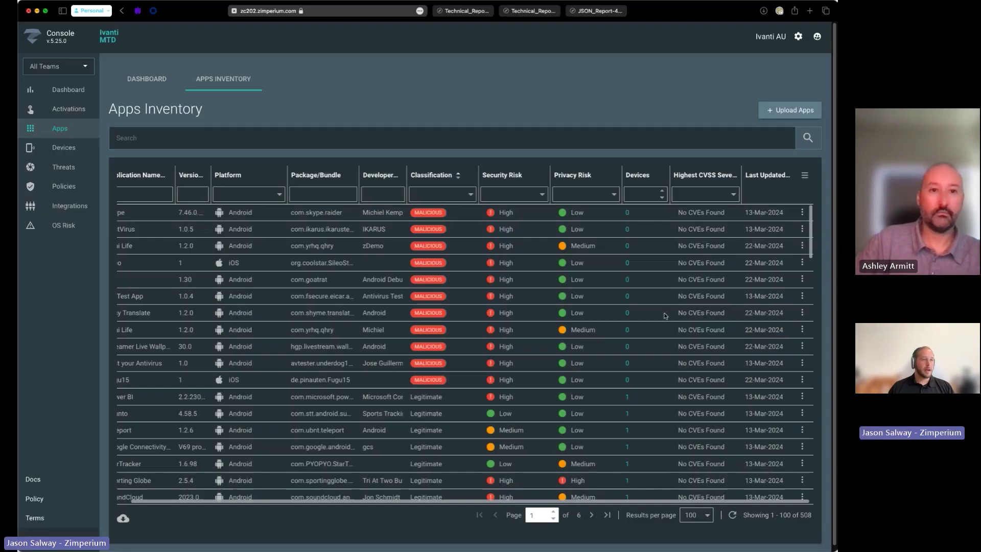
Show the report formats available for Thai Life 1.2.0, and read the App Permissions Summary in its technical PDF report.
left_click(802, 329)
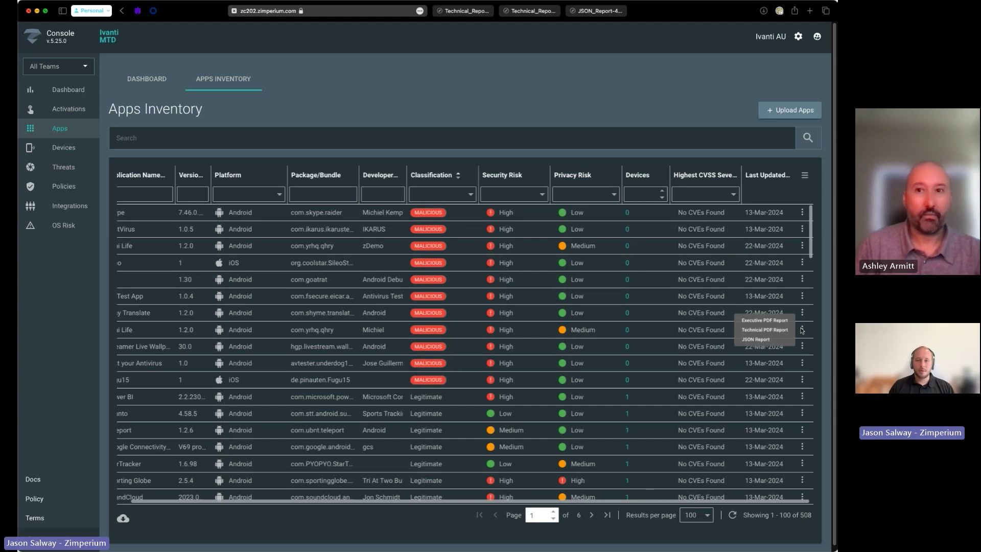
left_click(529, 11)
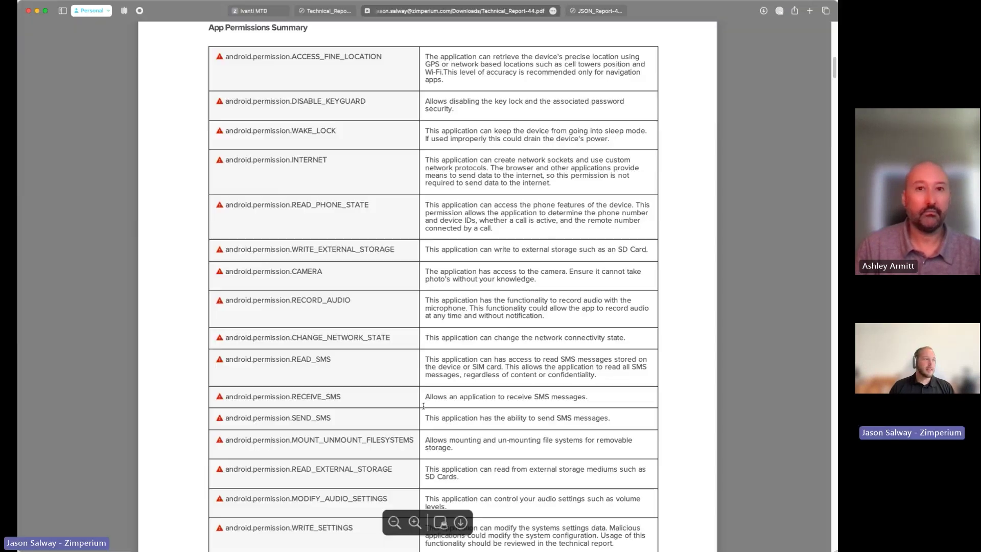
scroll(422, 408, "down", 8)
scroll(458, 399, "up", 9)
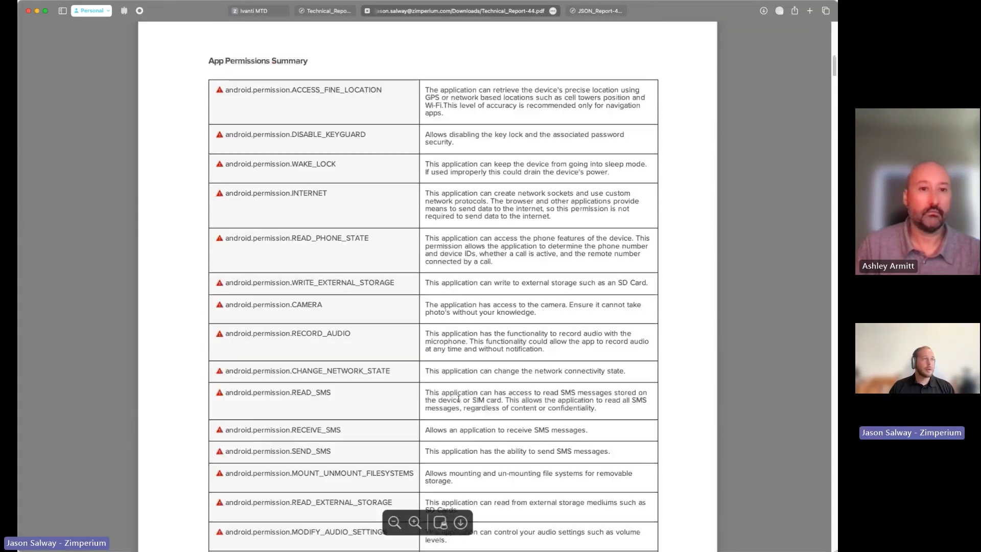
scroll(168, 419, "down", 5)
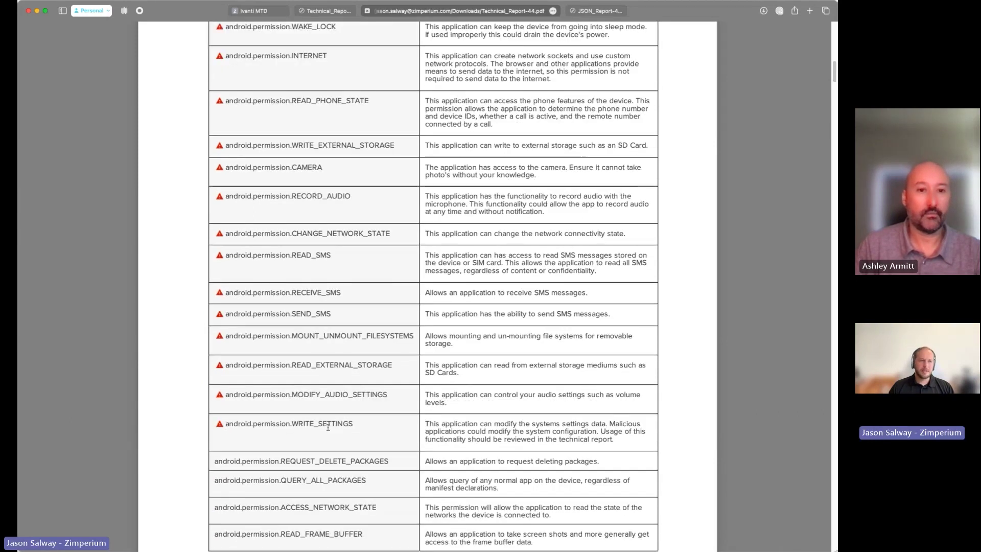
scroll(328, 427, "down", 3)
scroll(328, 427, "down", 15)
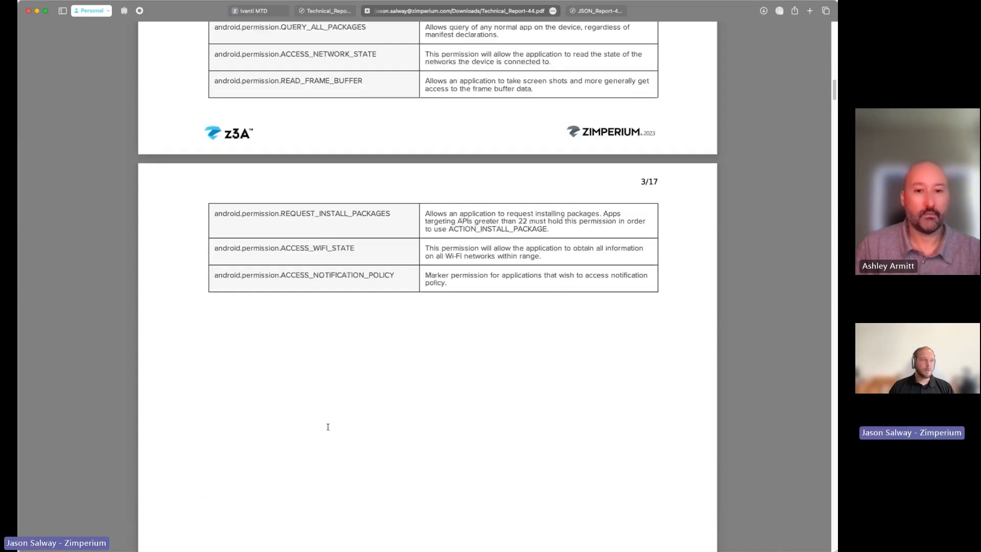
Examine the technical report's Compliance Summary, its high-severity findings, and the Network Communications Summary on page 17.
scroll(329, 425, "down", 12)
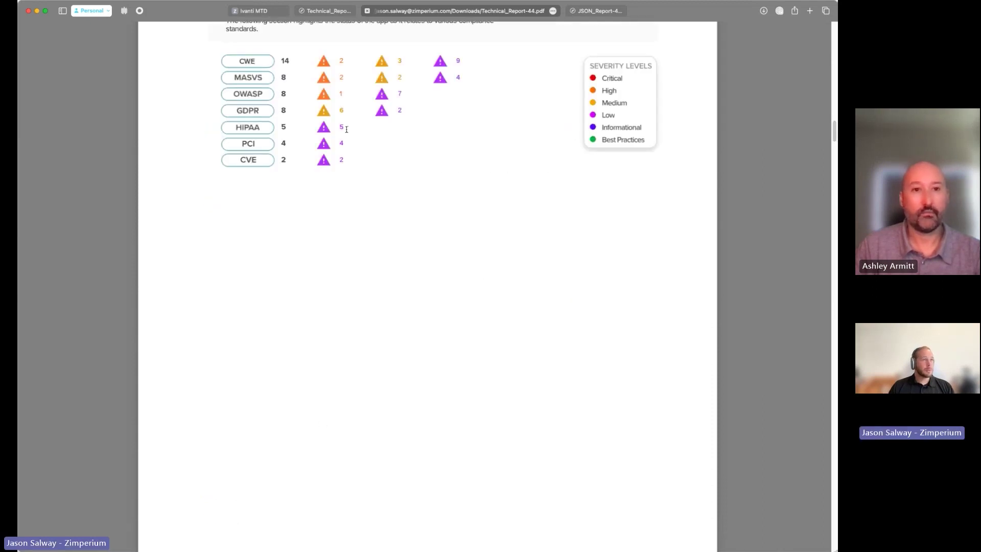
scroll(257, 161, "up", 2)
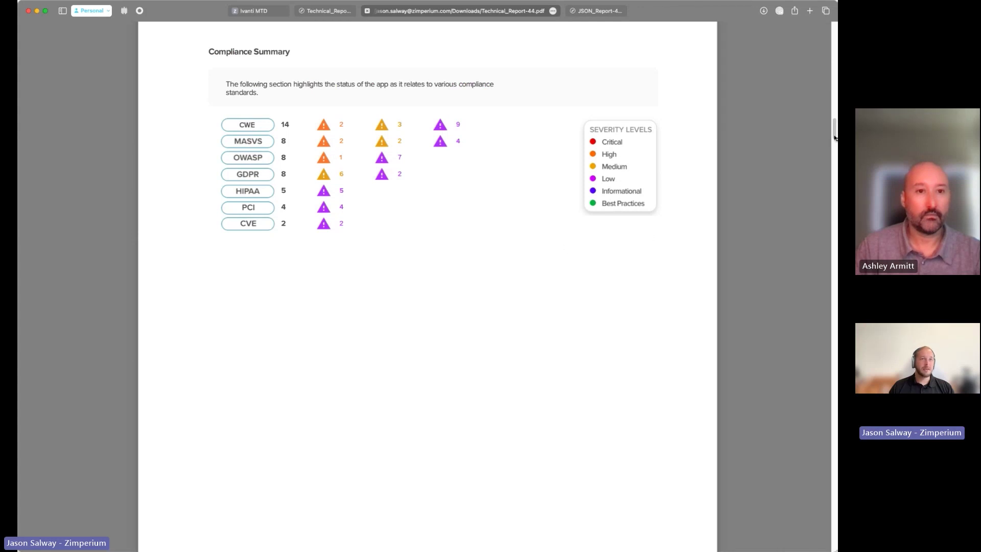
left_click_drag(833, 135, 820, 231)
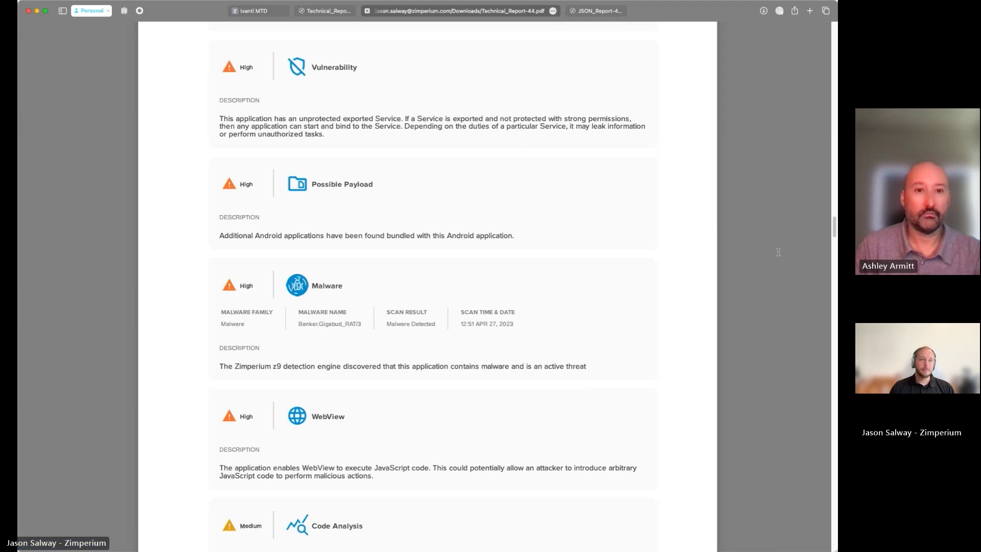
left_click_drag(835, 226, 789, 527)
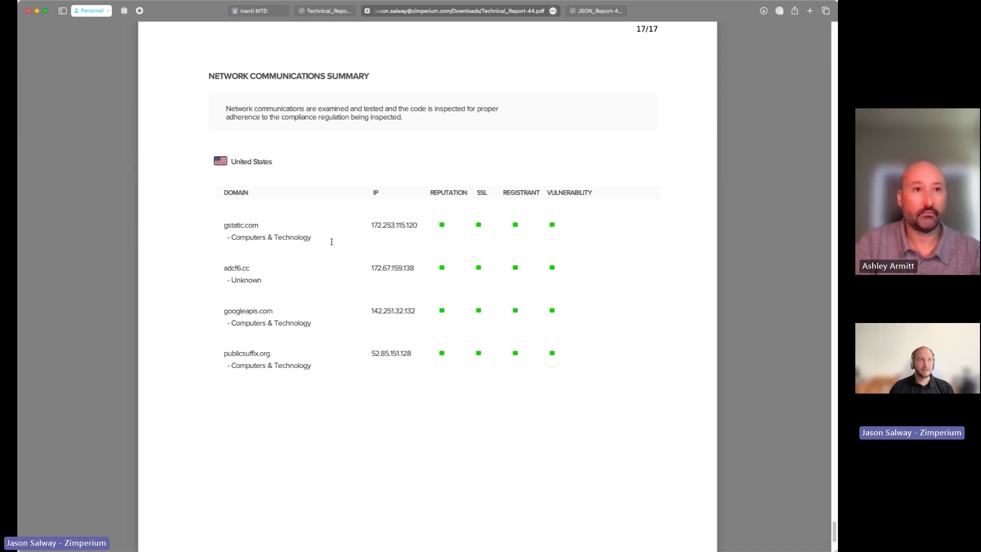
Look through the Thai Life JSON report down to its scan details, and return to the start of the Apps Inventory table.
left_click(609, 11)
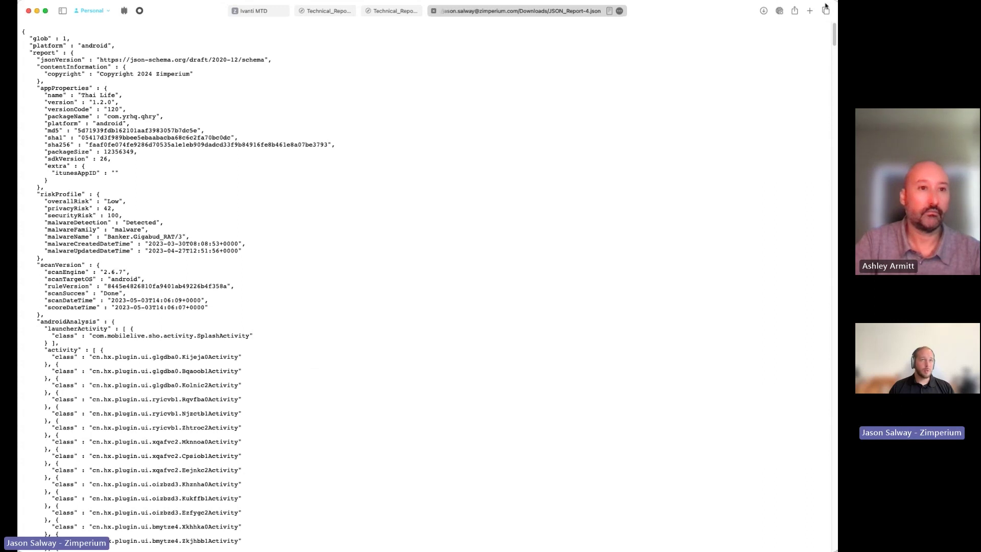
left_click_drag(836, 35, 799, 165)
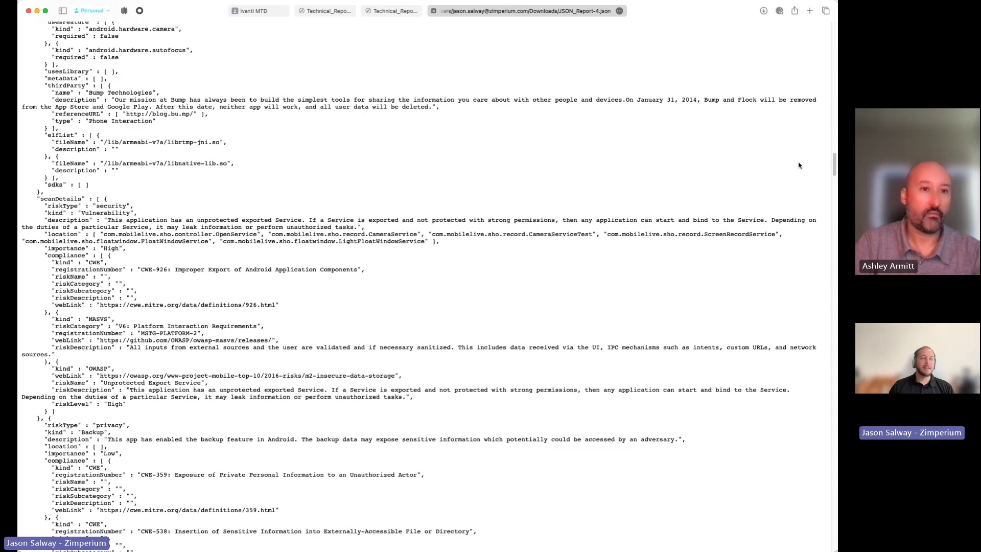
left_click(270, 11)
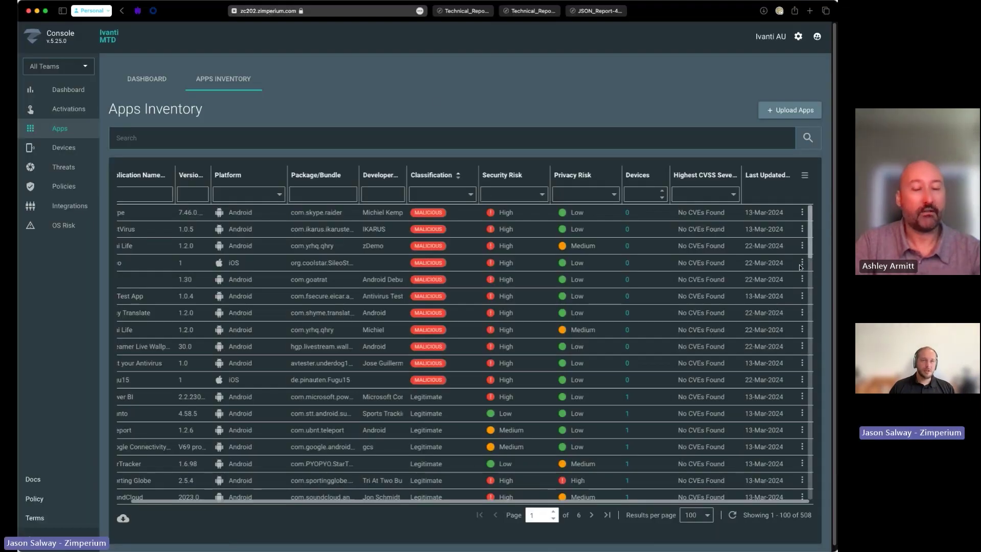
scroll(476, 306, "left", 1)
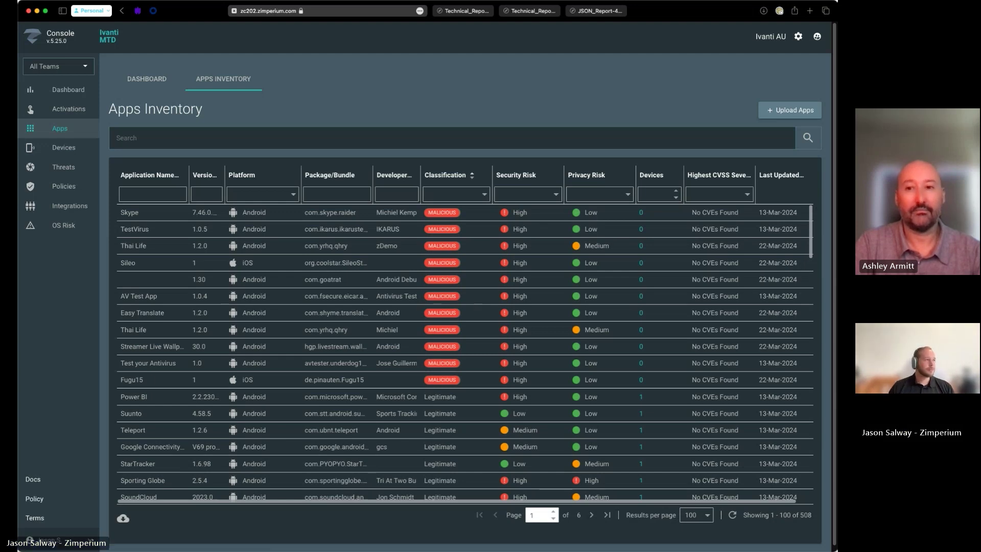
Open the OS Risk section's OS-related CVEs and filter them to Active Exploit: Yes.
left_click(67, 228)
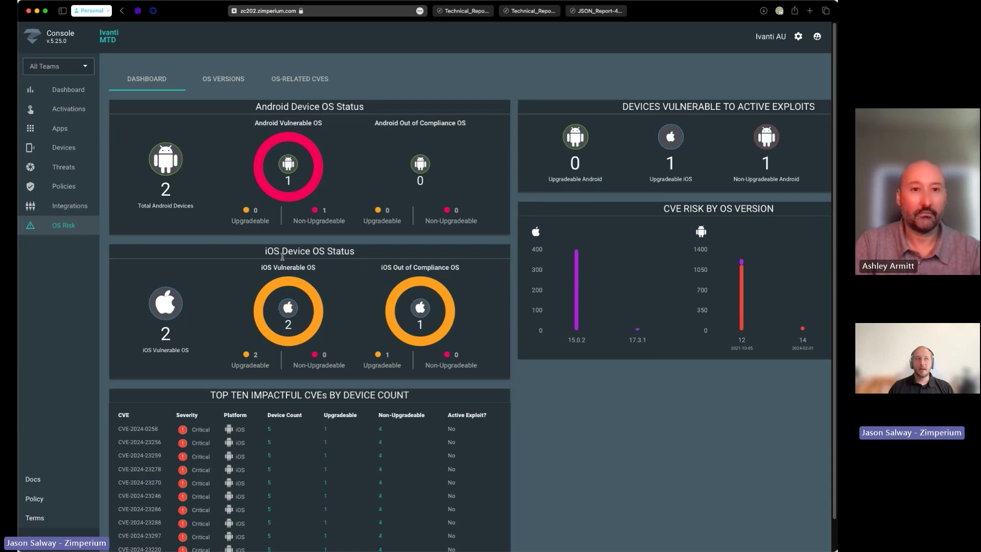
left_click(301, 79)
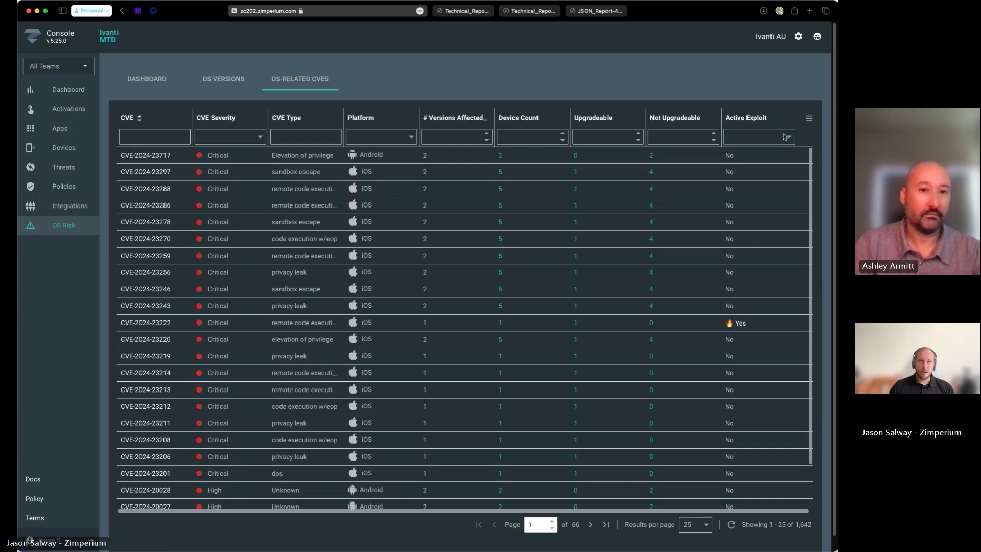
left_click(759, 137)
left_click(754, 154)
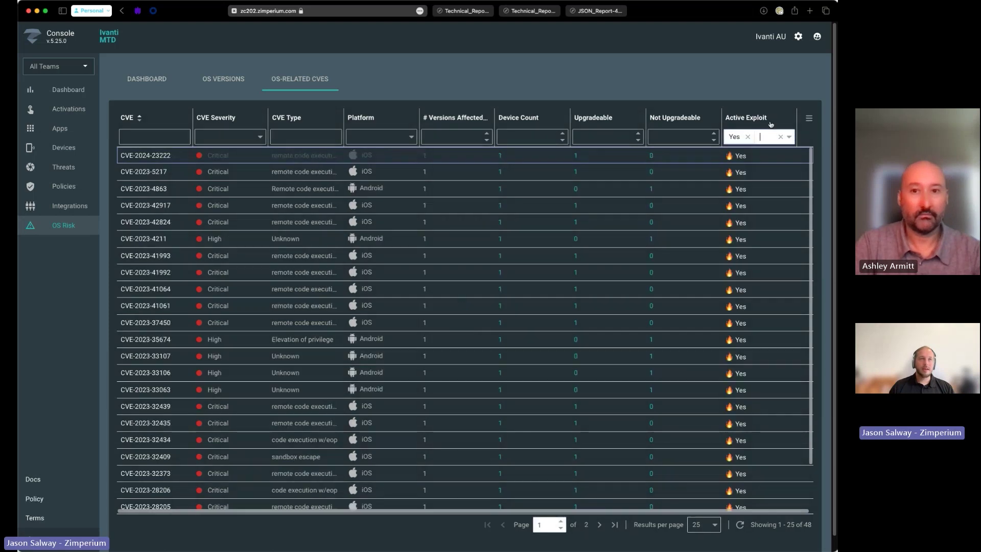
Clear the Device Count filter and sort the actively exploited CVEs by the Not Upgradeable column.
left_click(563, 139)
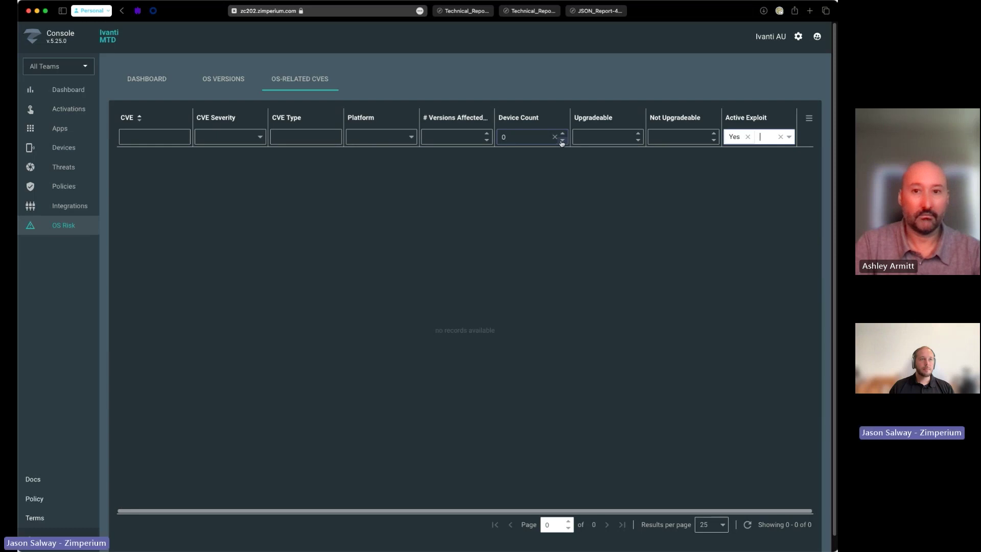
left_click(554, 136)
left_click(525, 127)
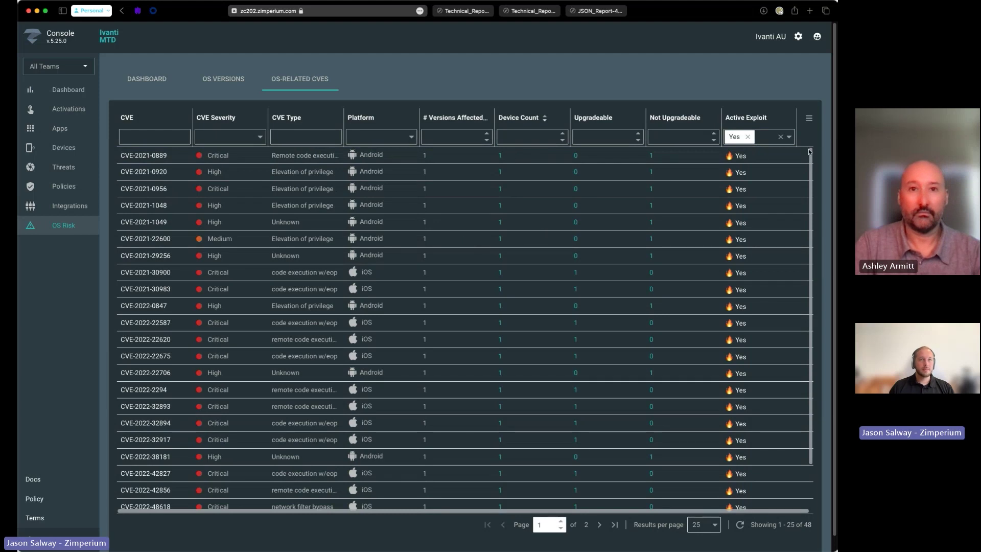
left_click(665, 118)
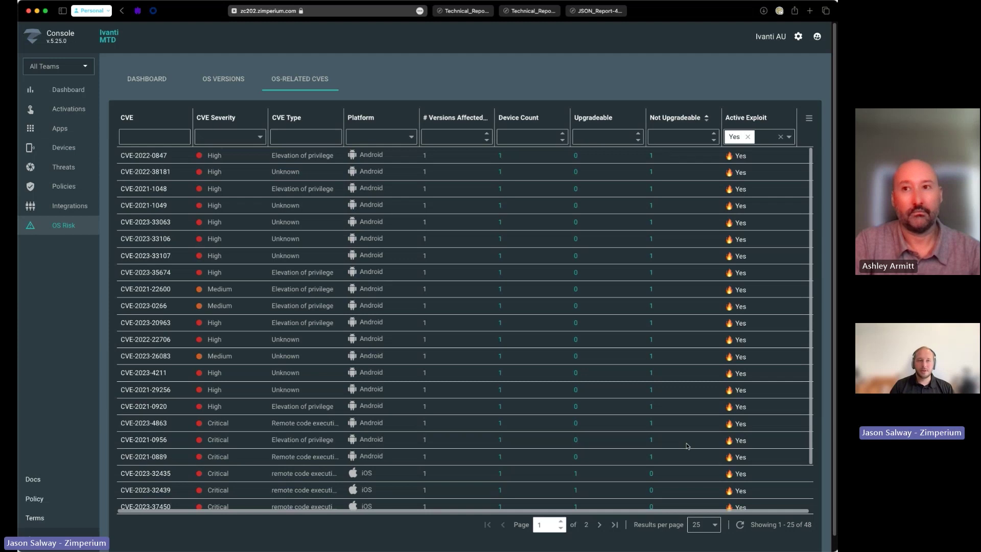
Review the non-upgradeable device affected by CVE-2021-0889 and its related threats, and return to the console's main dashboard.
left_click(651, 457)
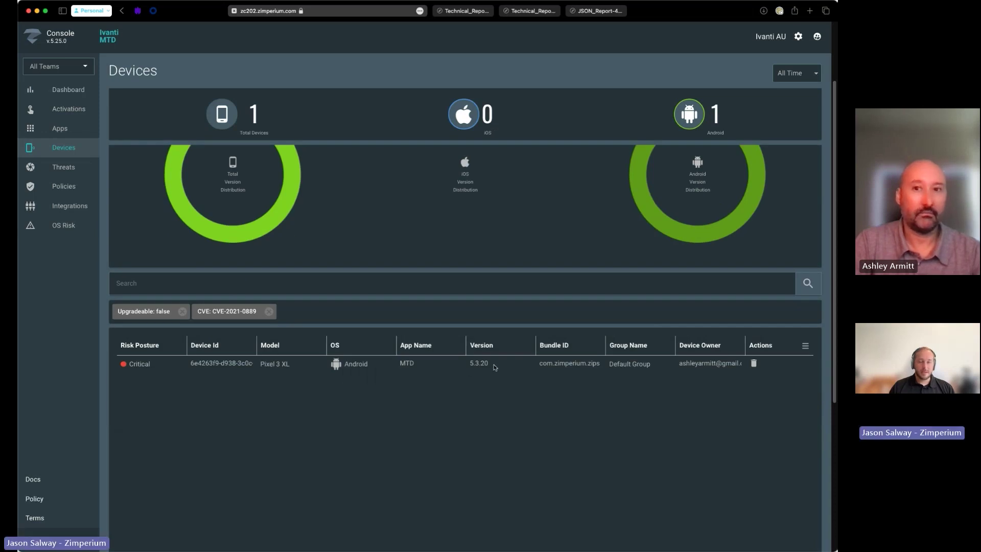
left_click(138, 363)
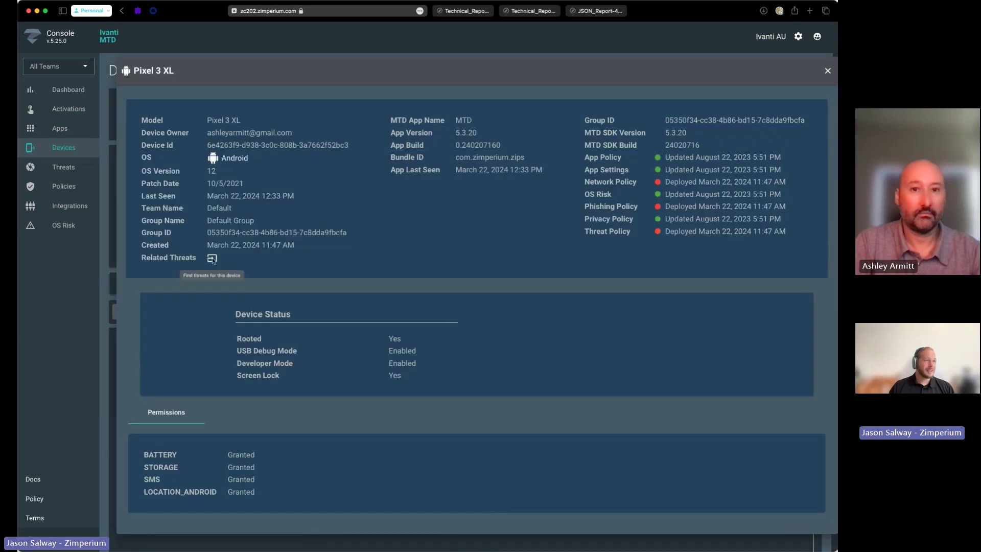
left_click(213, 257)
scroll(382, 417, "down", 5)
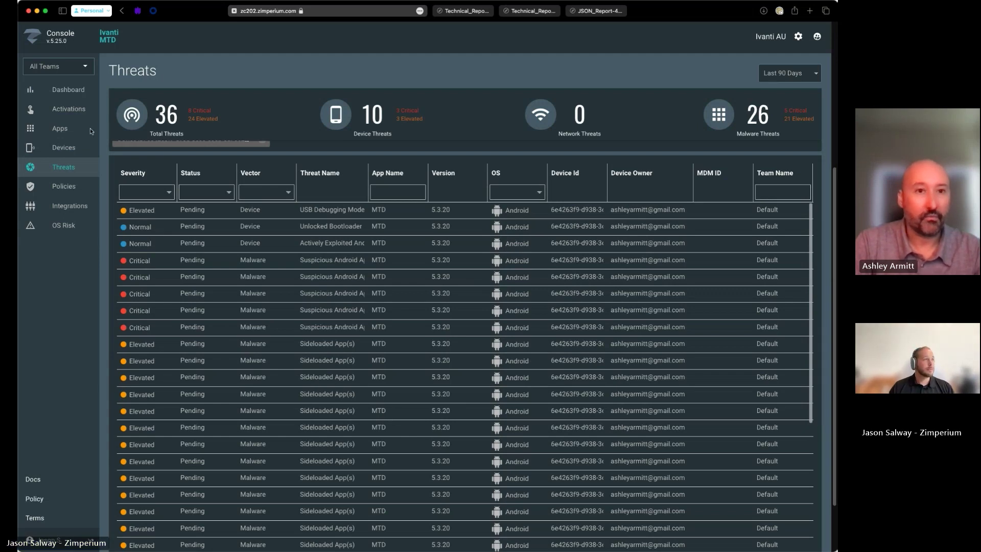
left_click(68, 90)
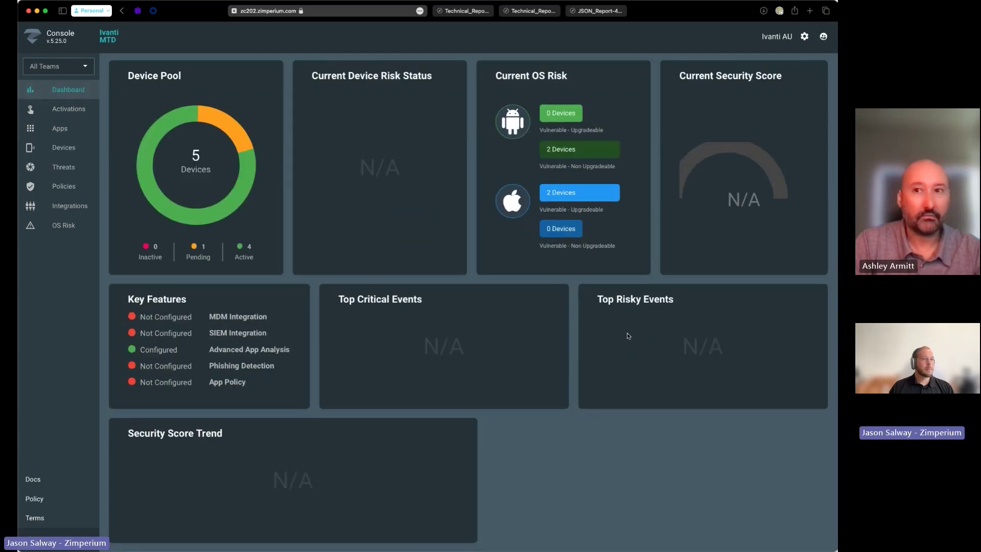